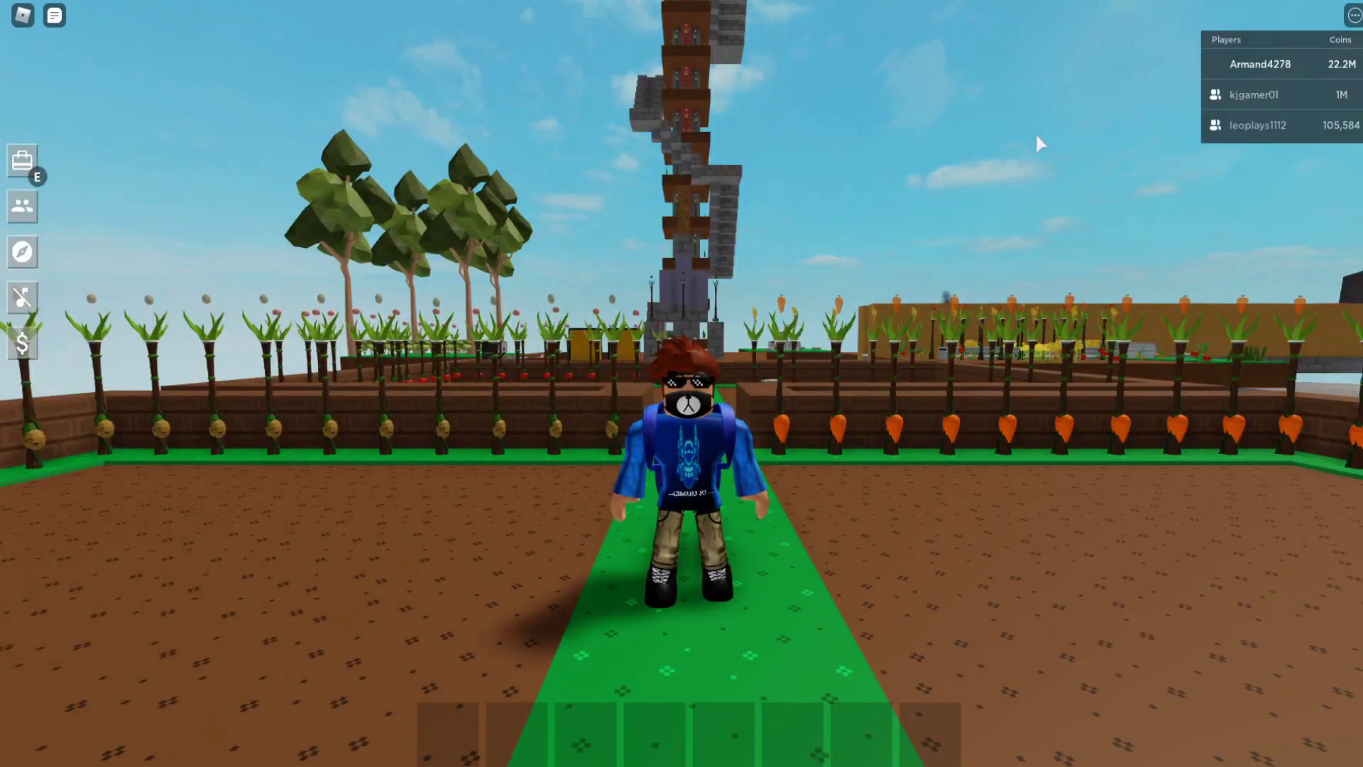
Walk the avatar along the path to the berry bush by the fence
key("w")
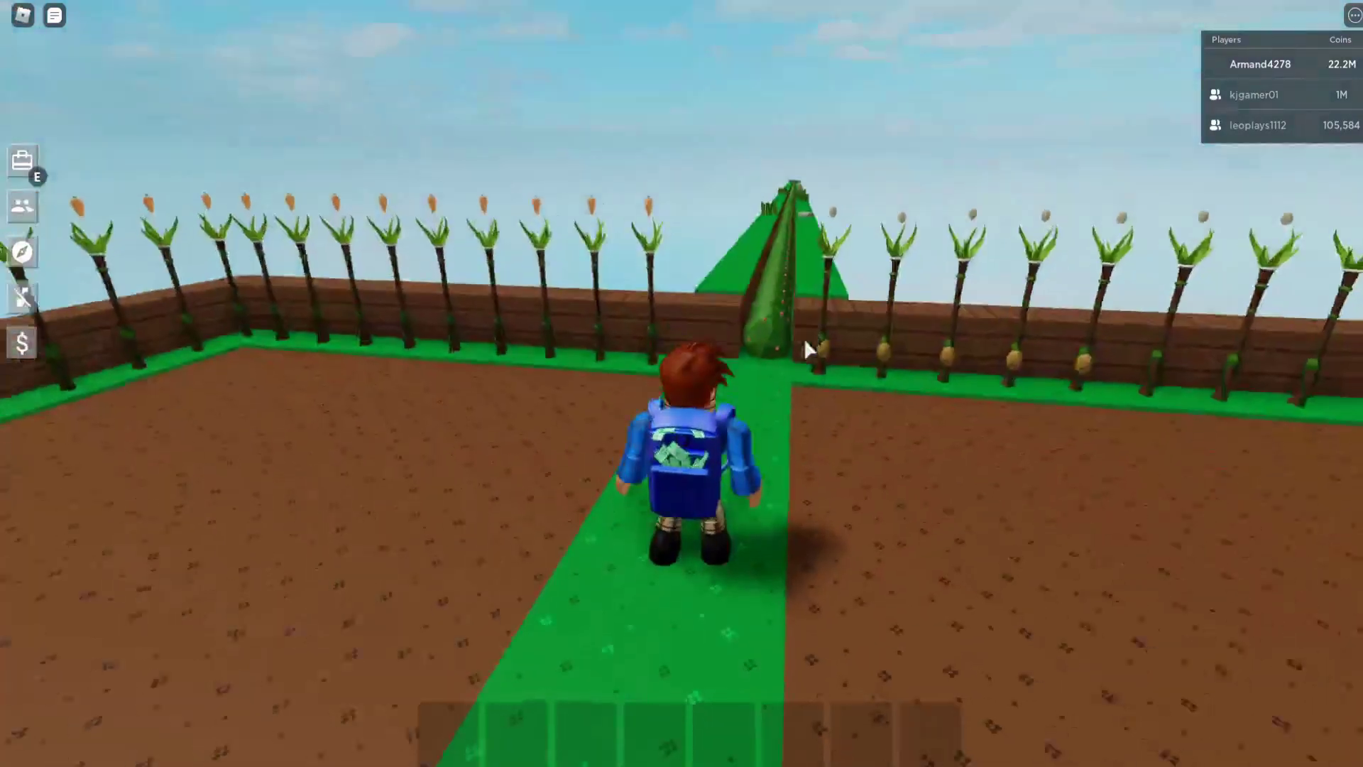
key("w")
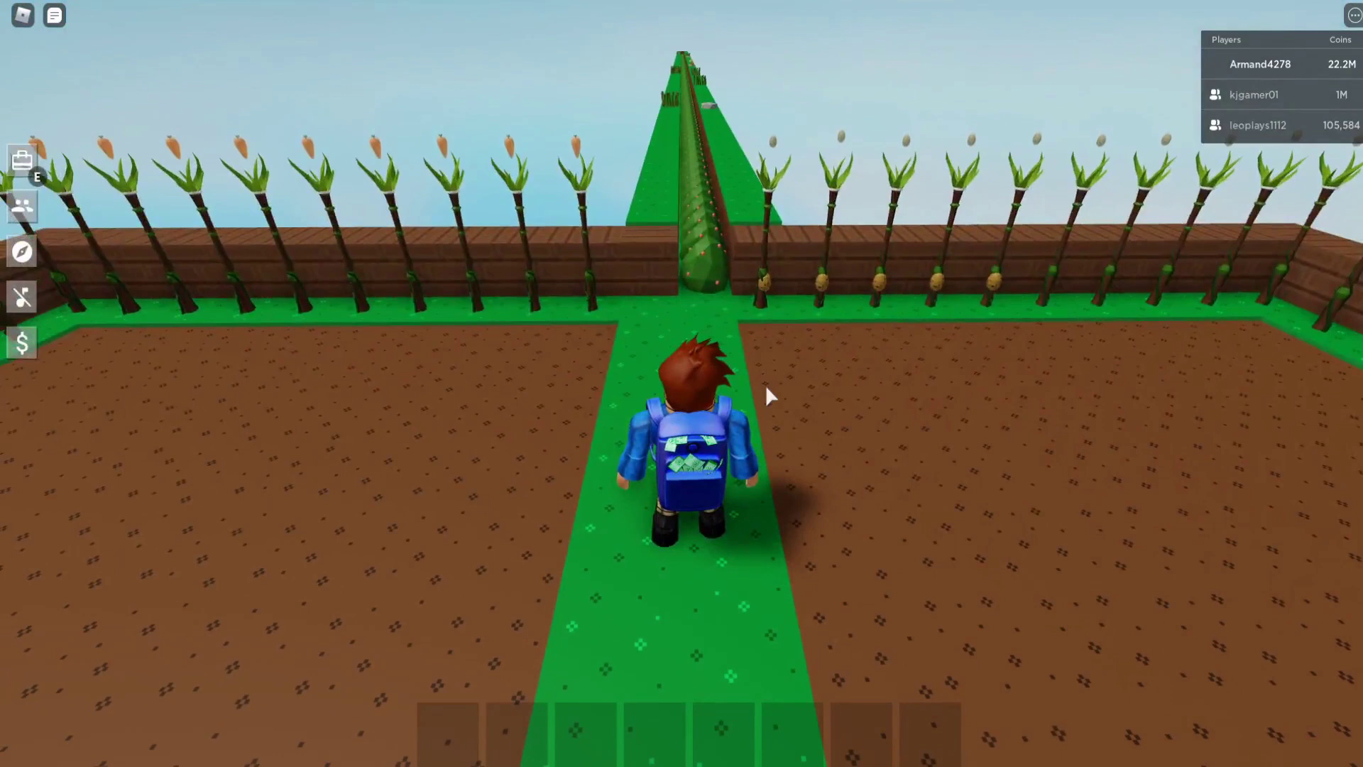
key("w")
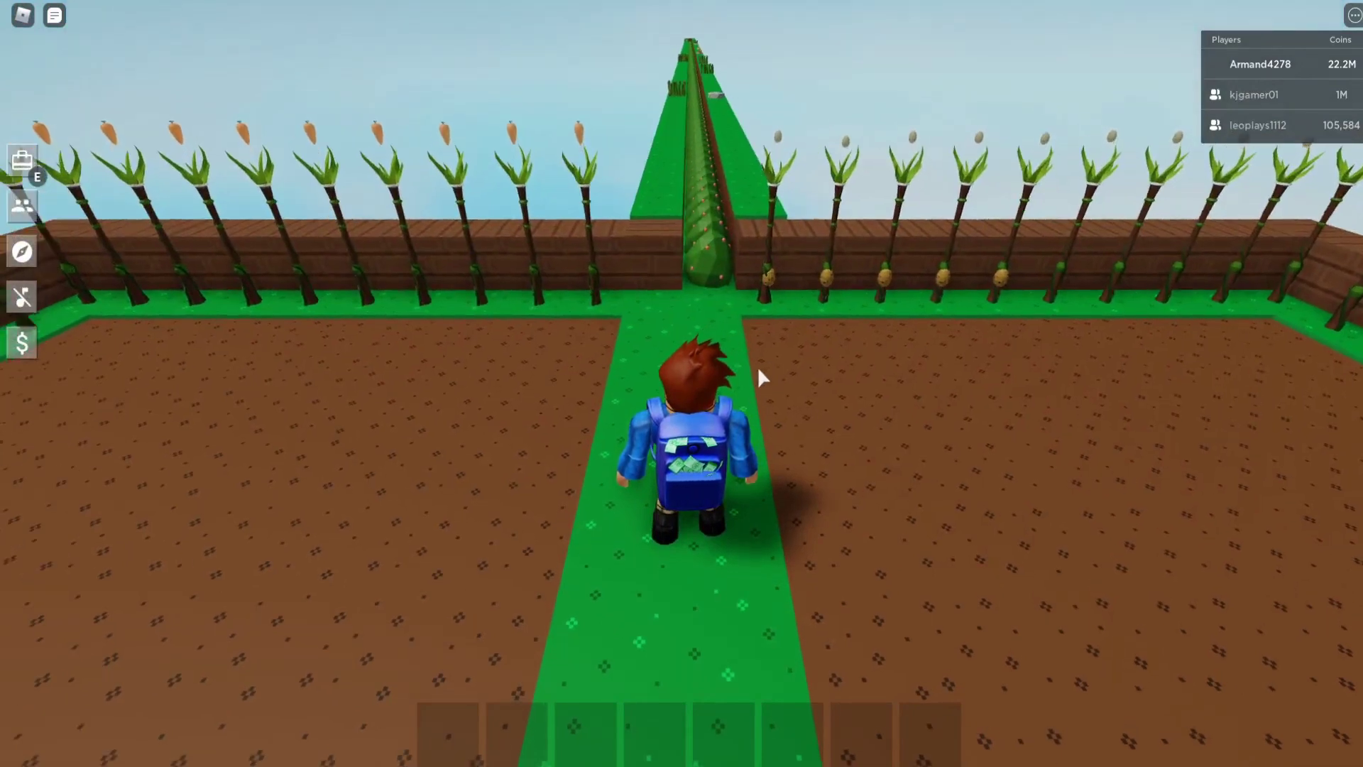
key("w")
Harvest berries from the bushes with F and step onto the berry row
key("f")
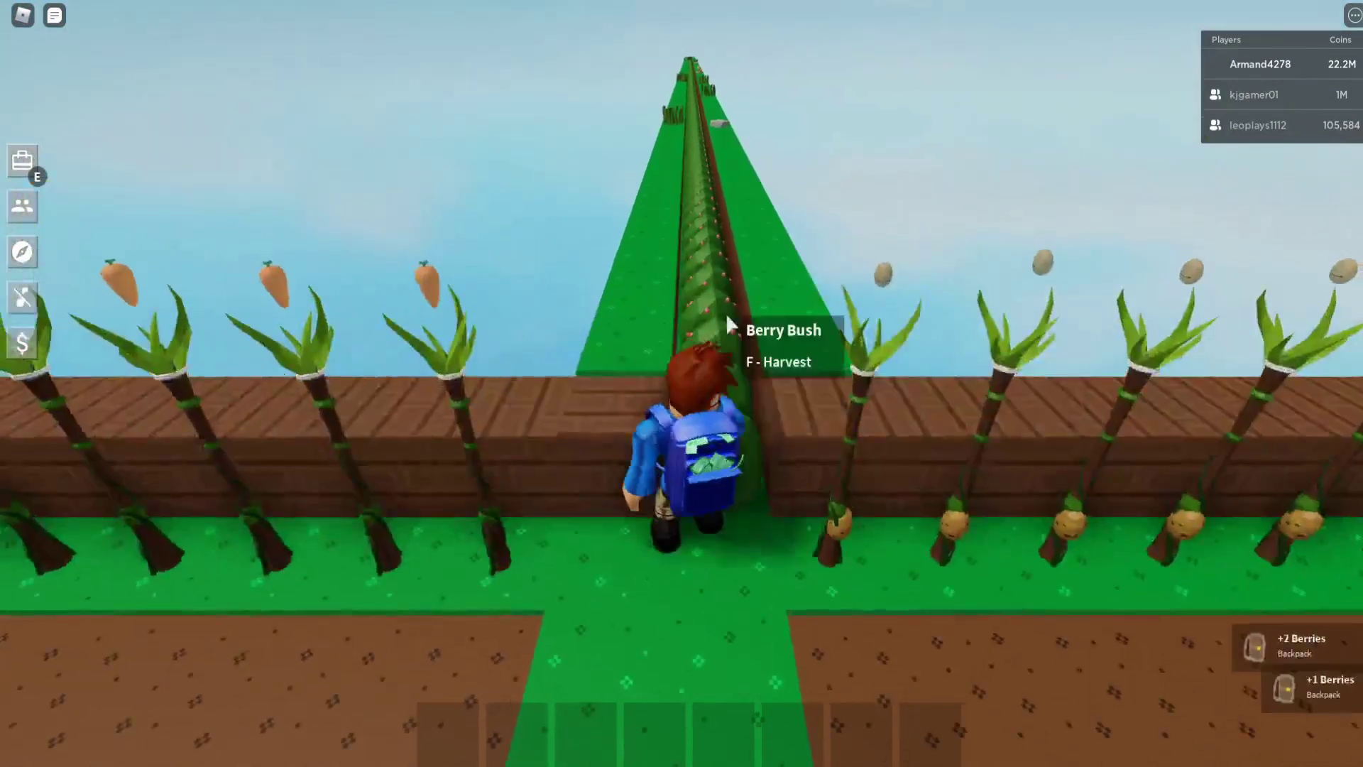
key("f")
key("d")
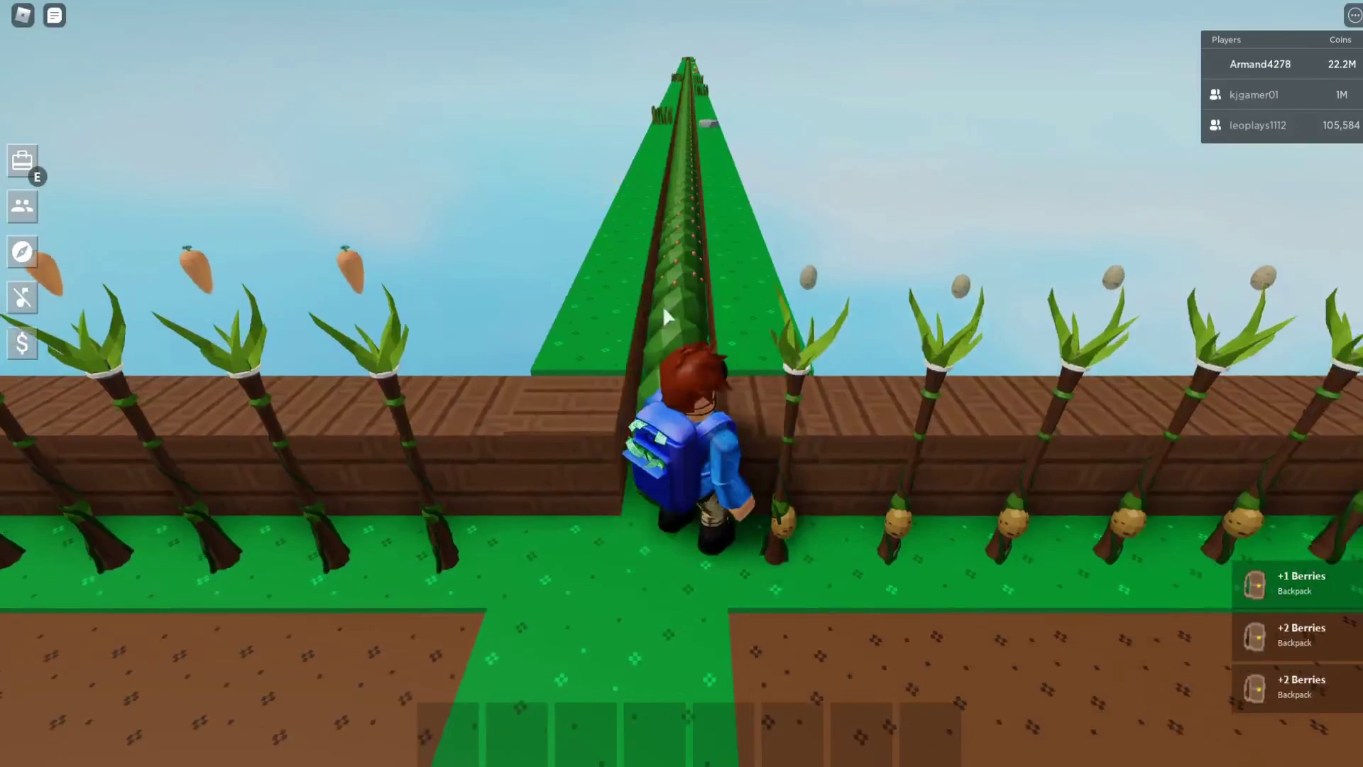
key("w")
key("space")
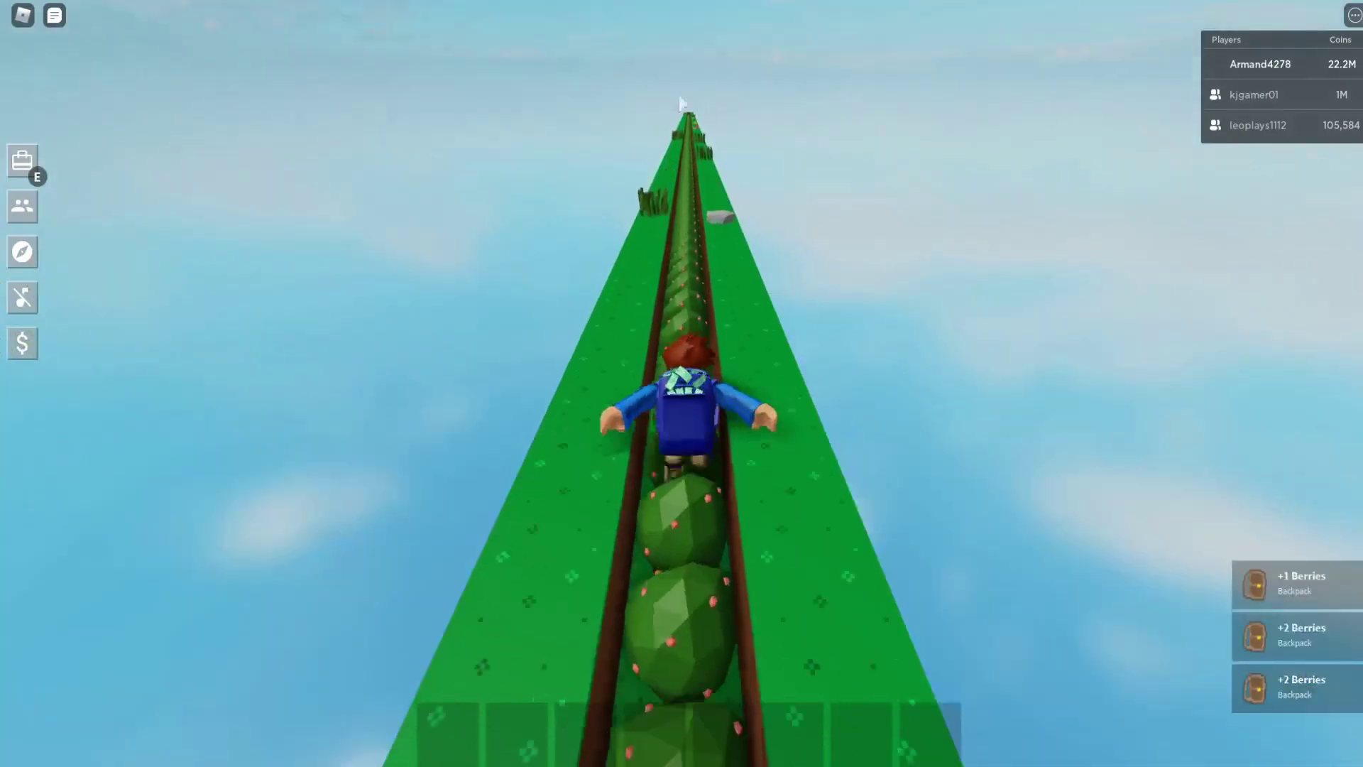
Walk back along the row to the farm path, then leave the game window
key("s")
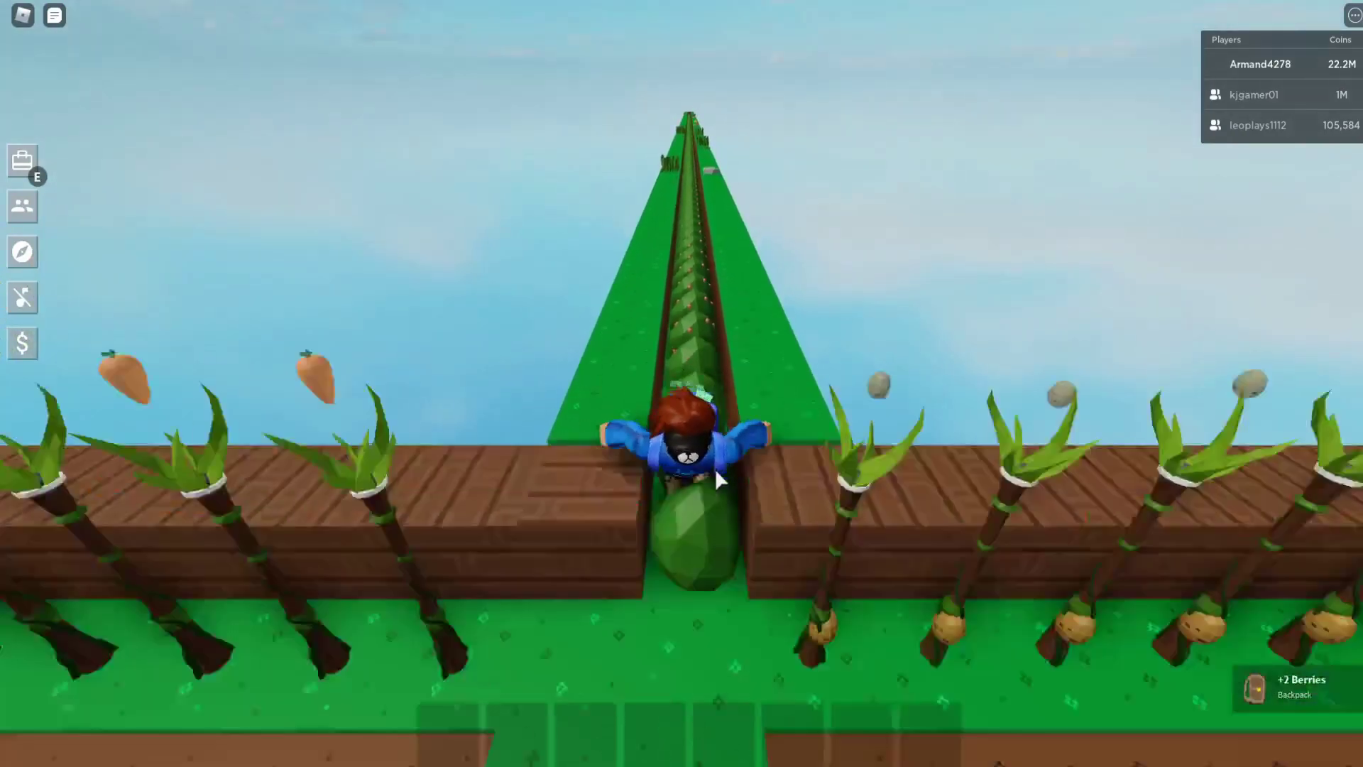
key("s")
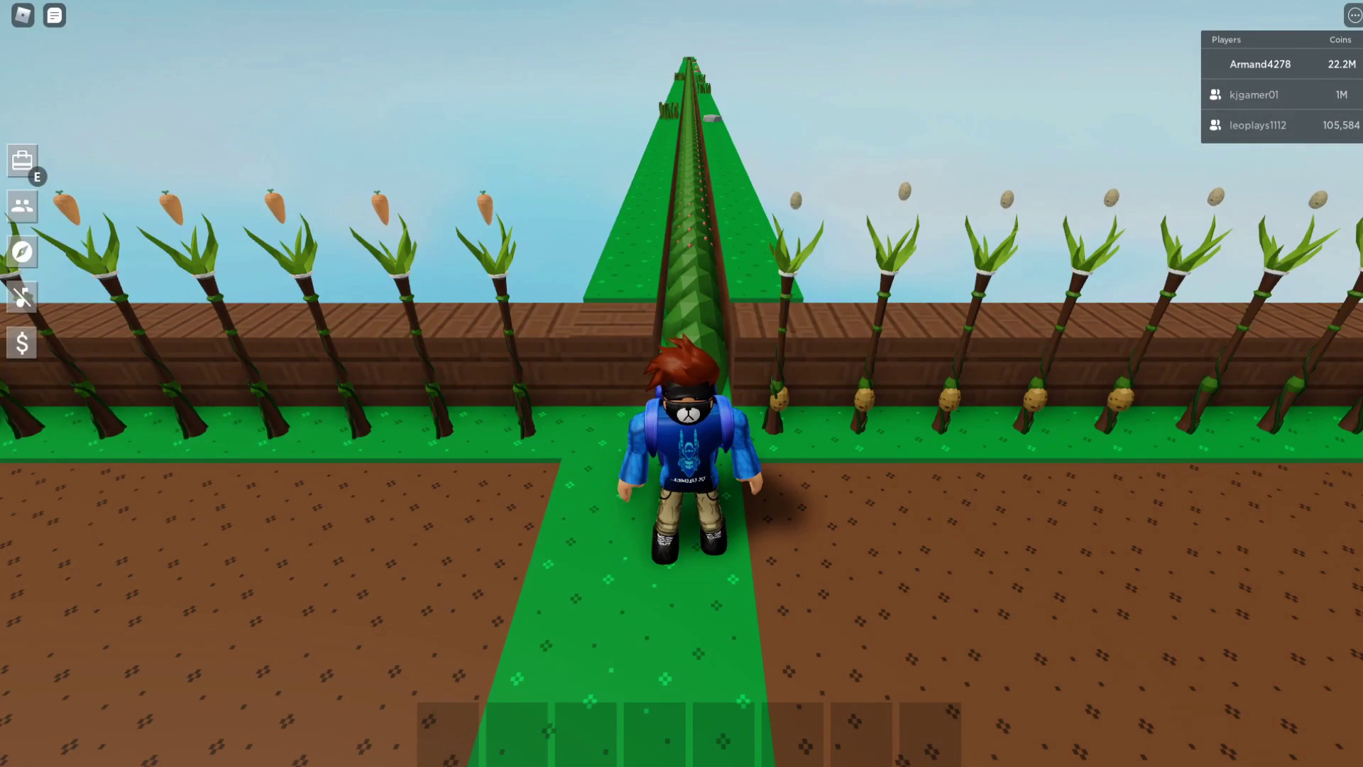
key("alt+Tab")
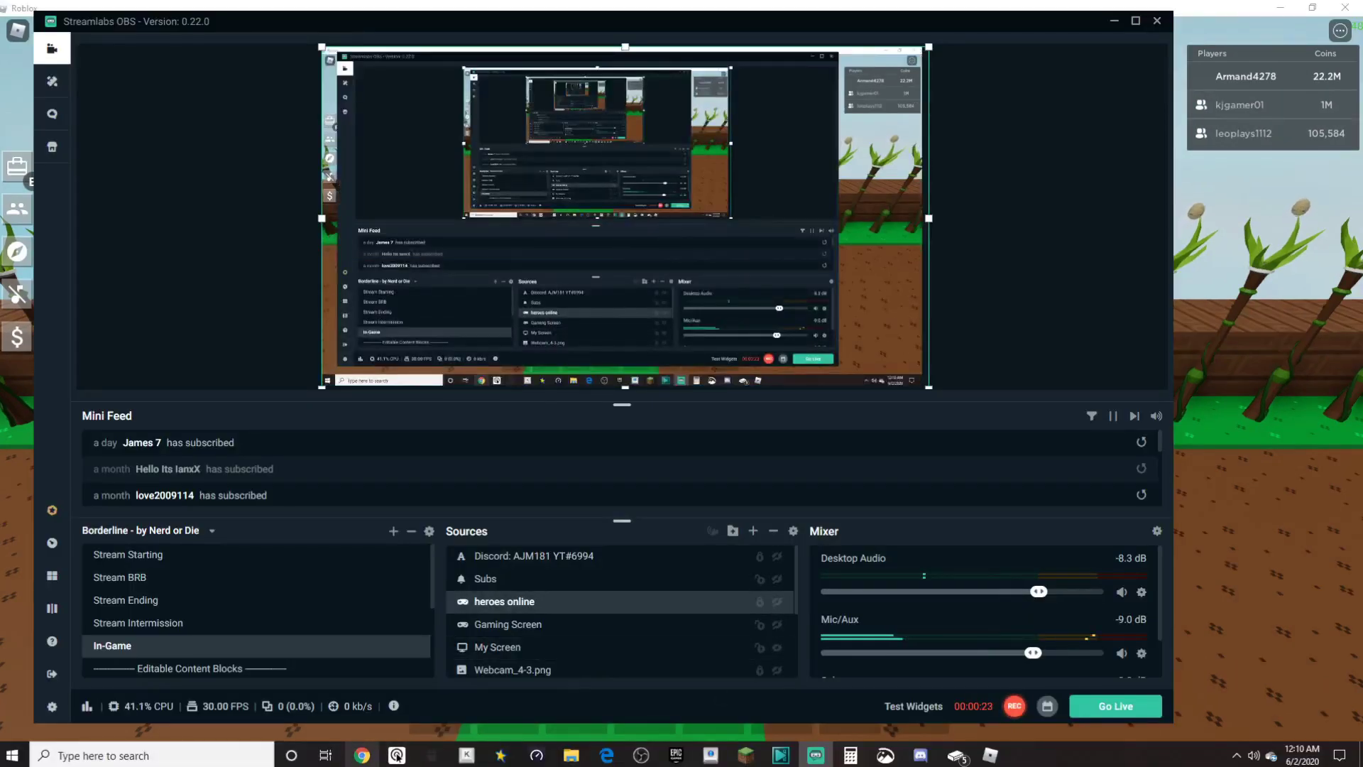
Download the RobotSoft Key Presser installer from Download.com and launch KeyPresser (1).exe
left_click(363, 755)
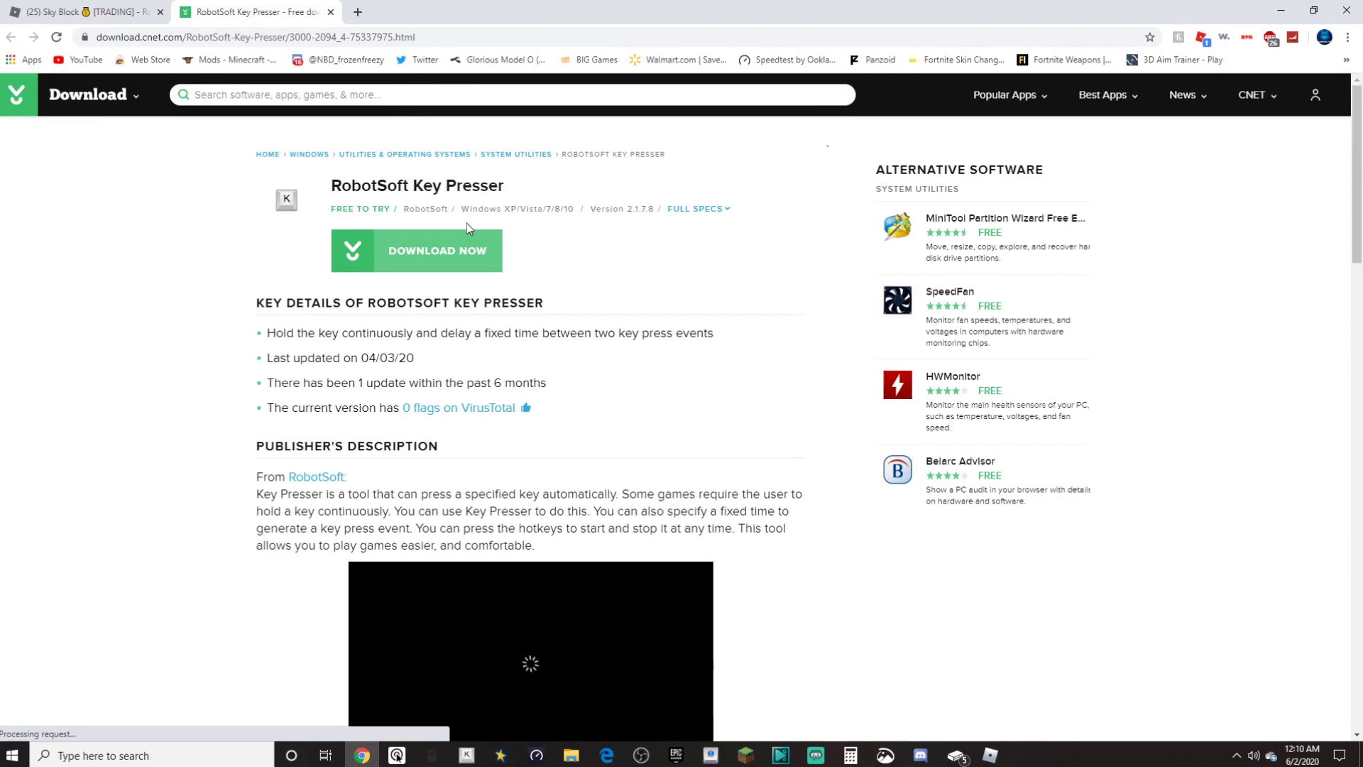
left_click(465, 264)
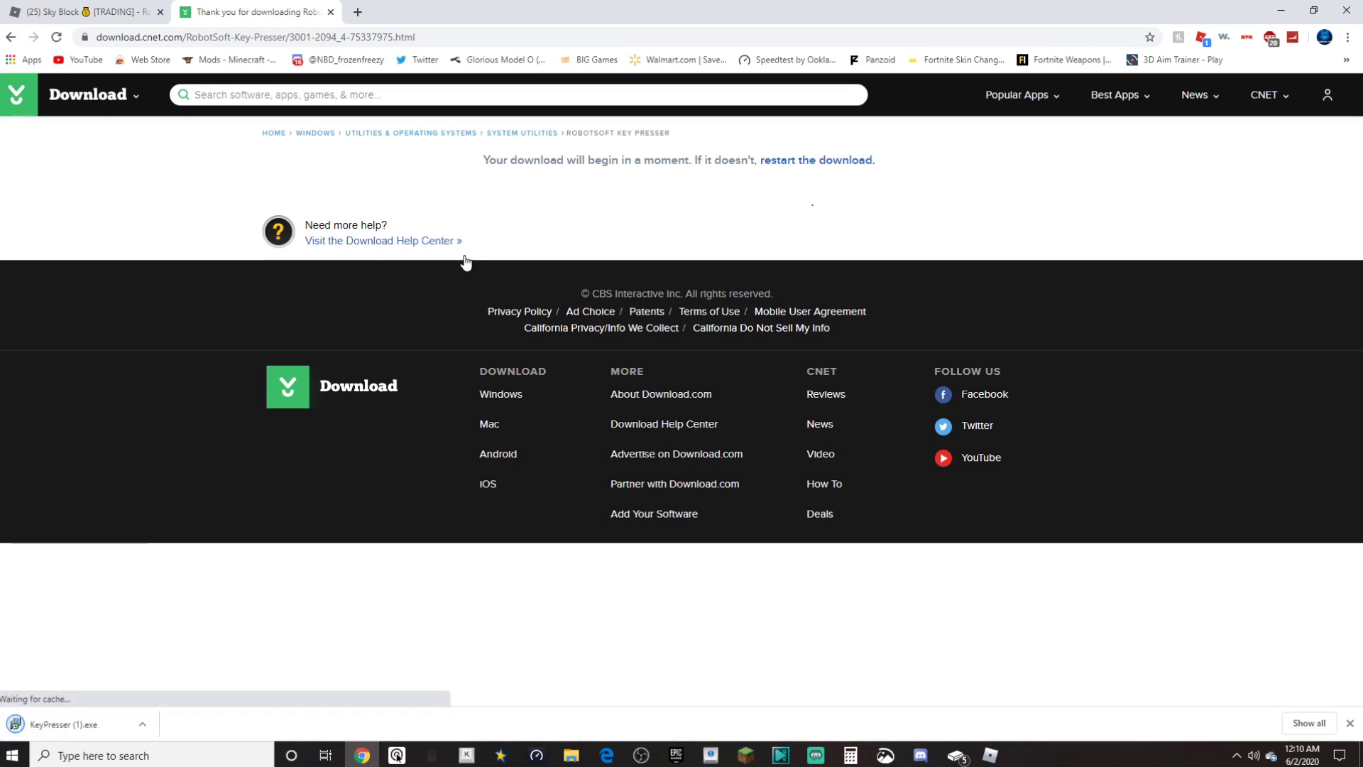
left_click(93, 730)
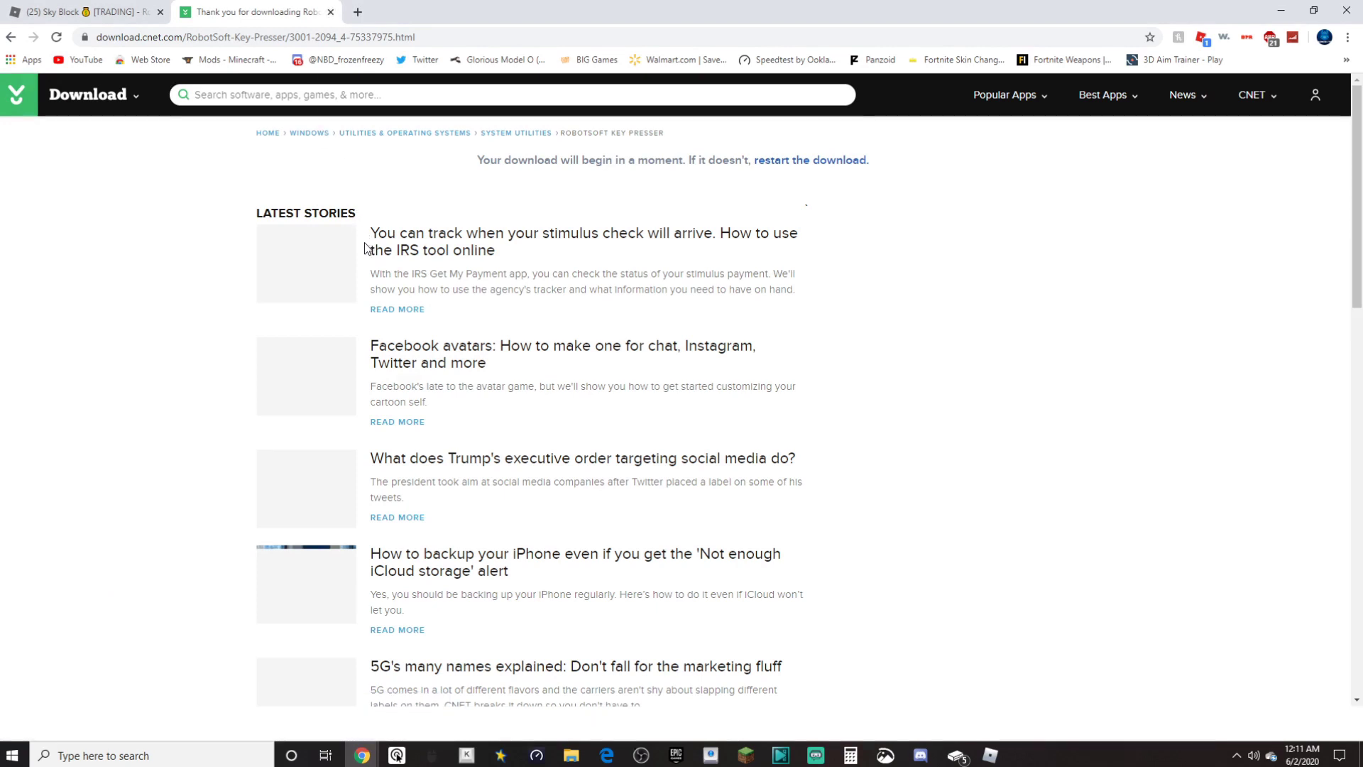
Close the CNET download tab and return to the Sky Block game window
key("ctrl+w")
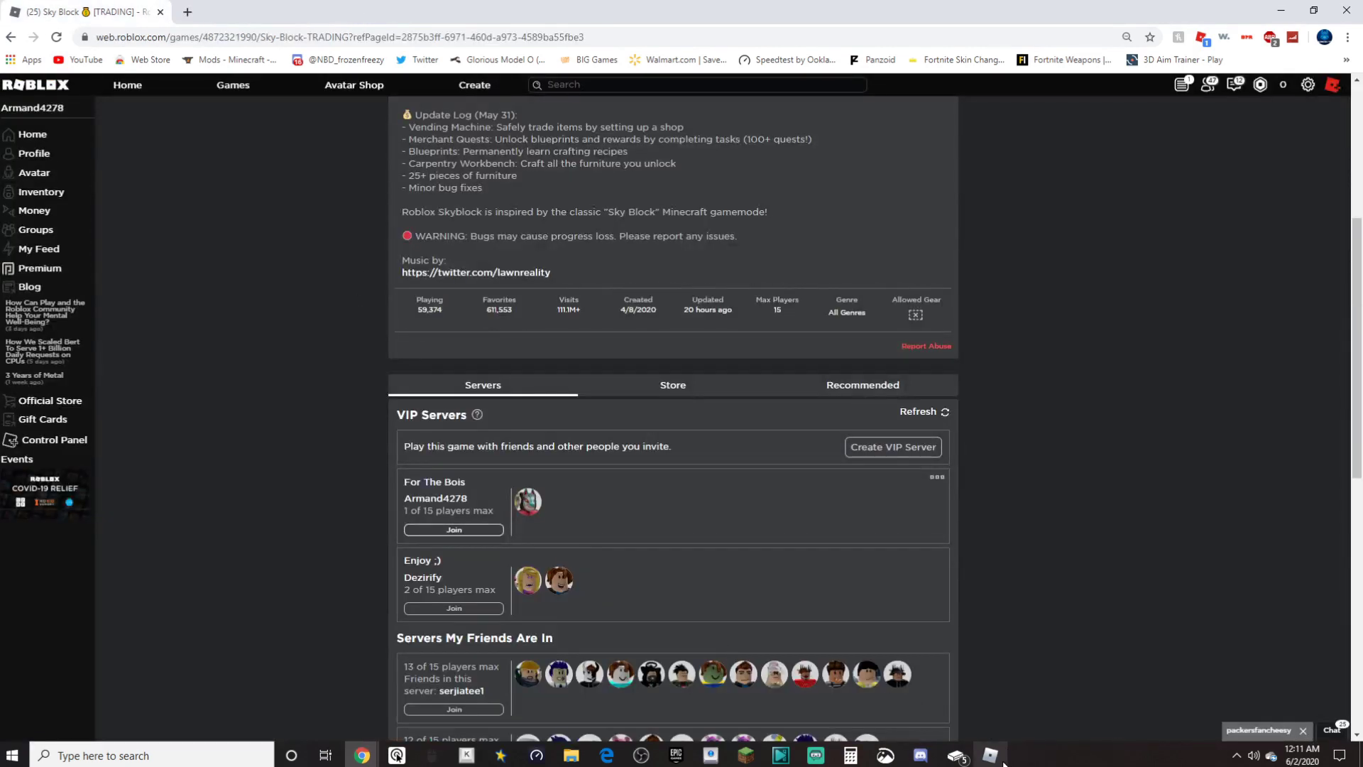
left_click(990, 755)
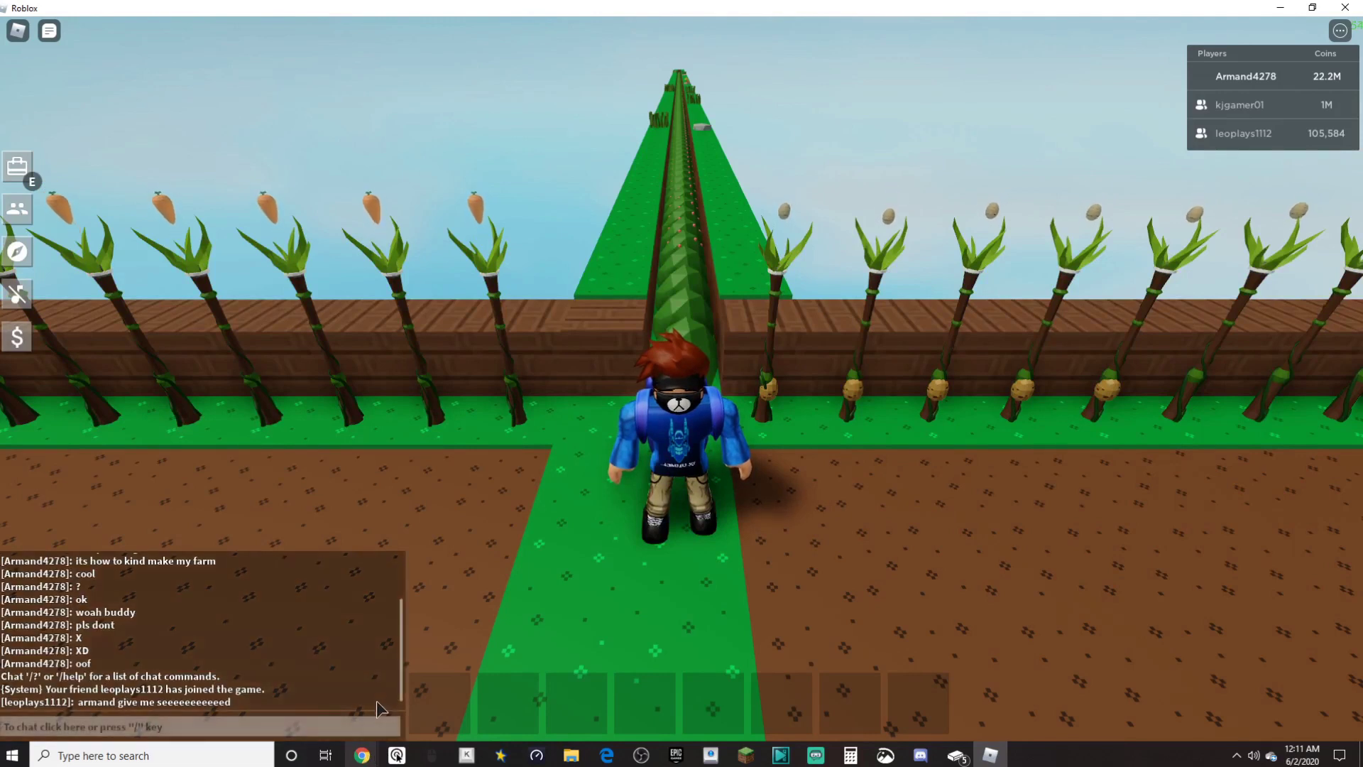
left_click(1270, 8)
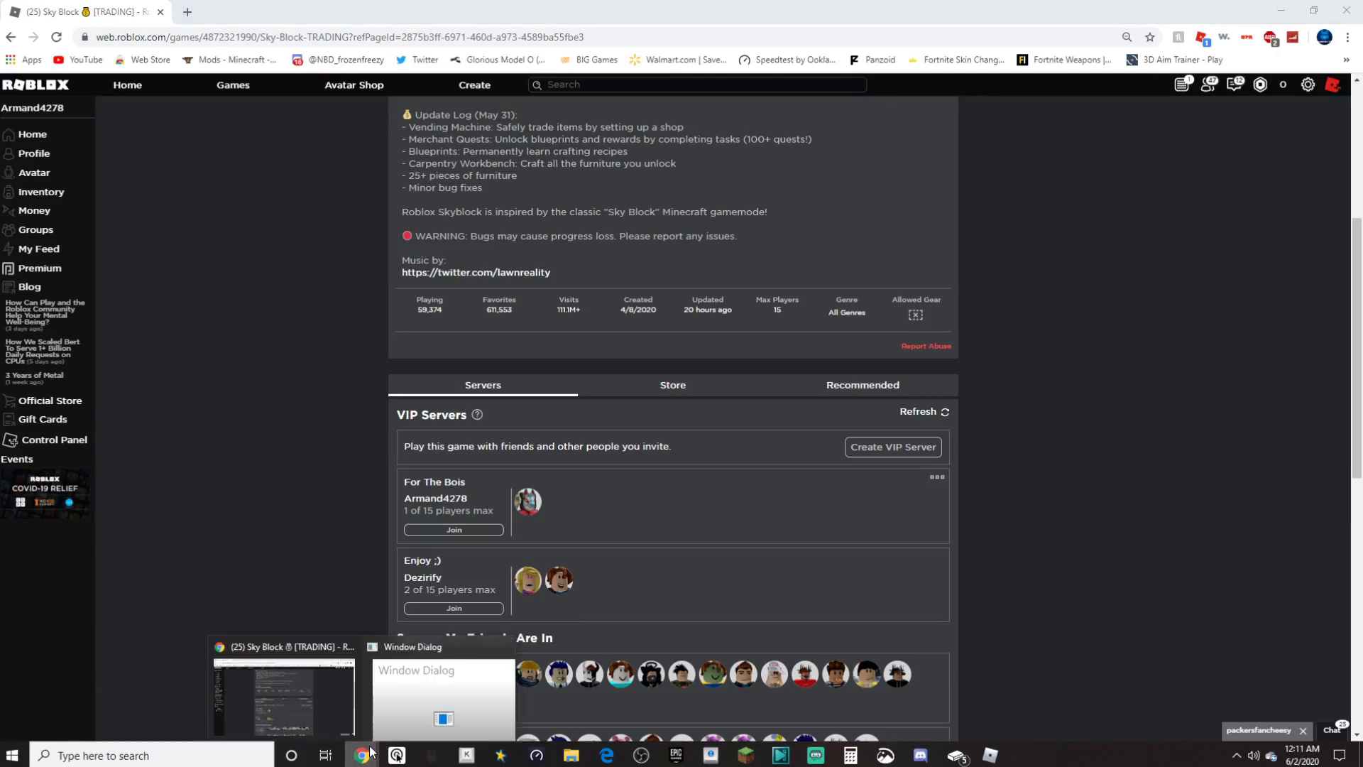
left_click(992, 756)
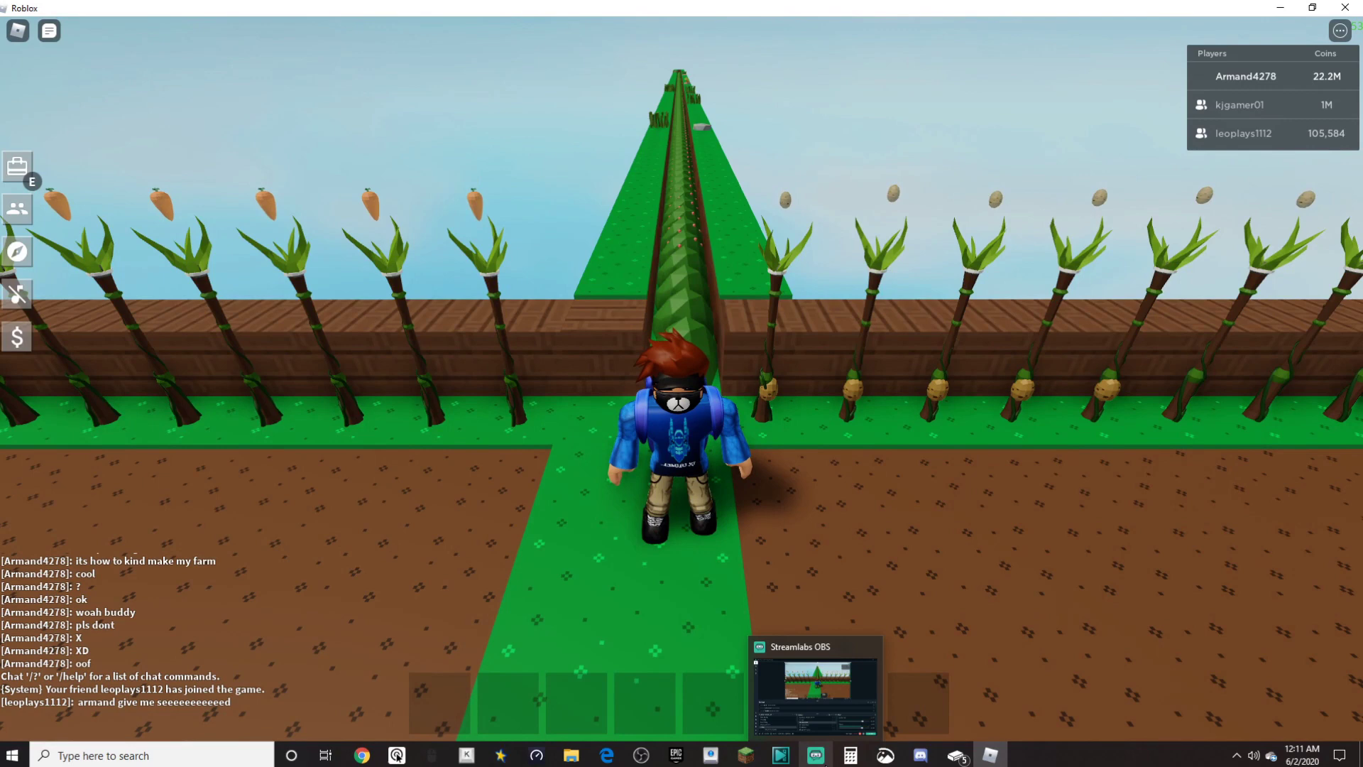
left_click(814, 755)
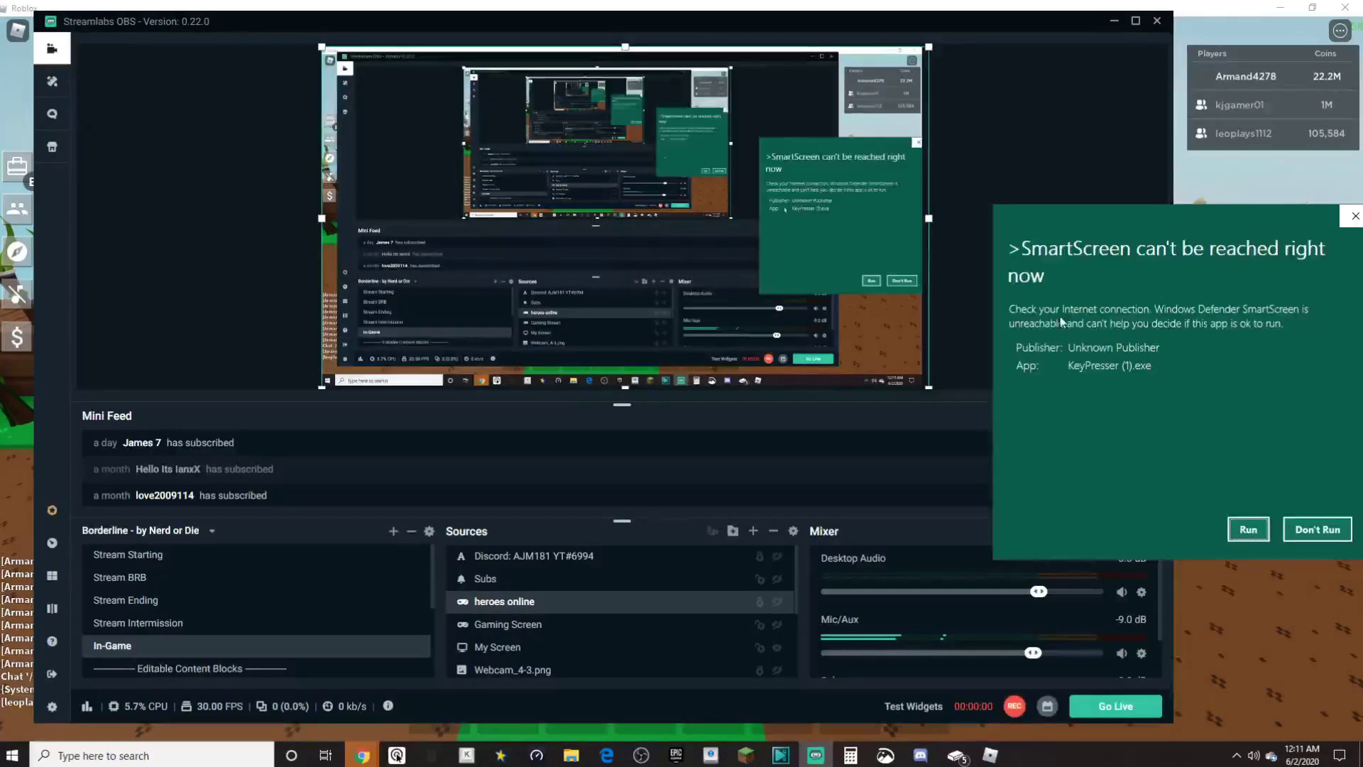
Allow the unrecognised KeyPresser (1).exe to run from the SmartScreen warning
left_click(1111, 28)
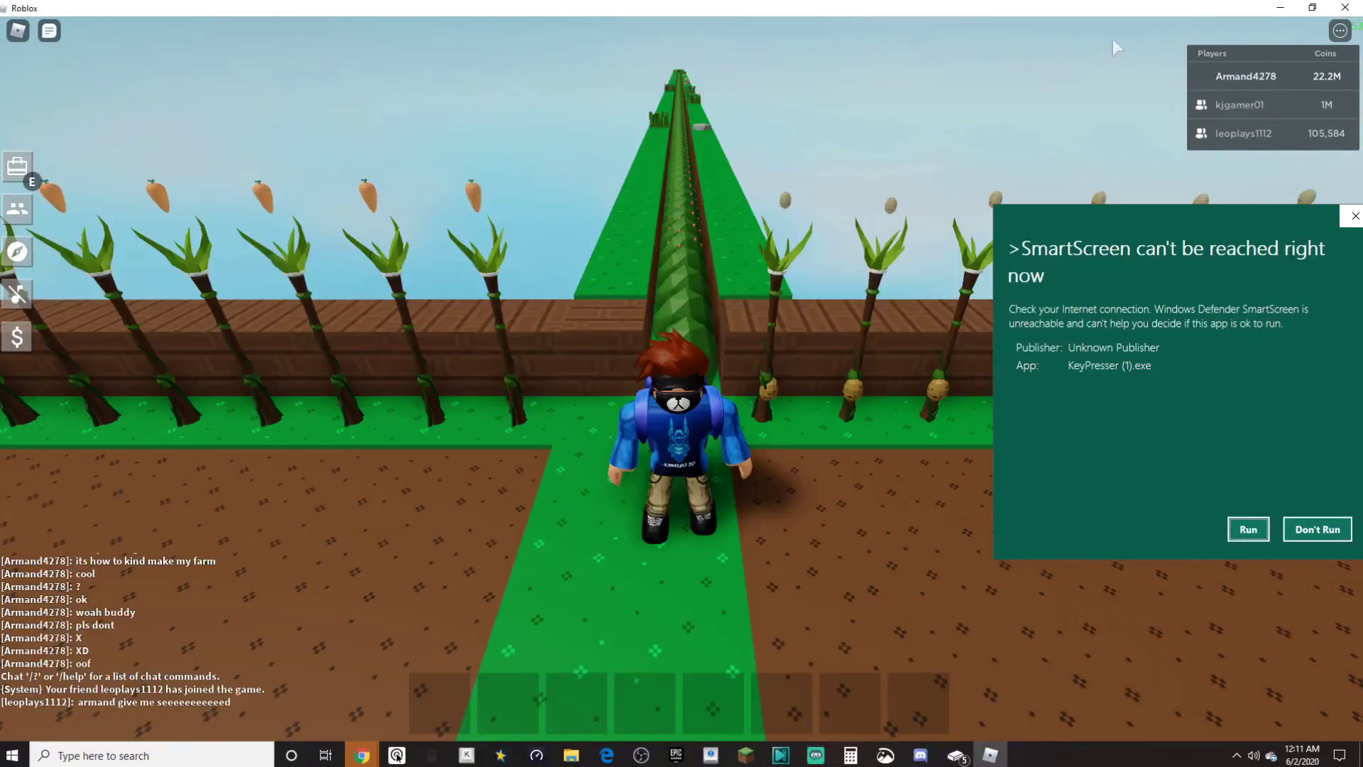
left_click_drag(1125, 214, 757, 181)
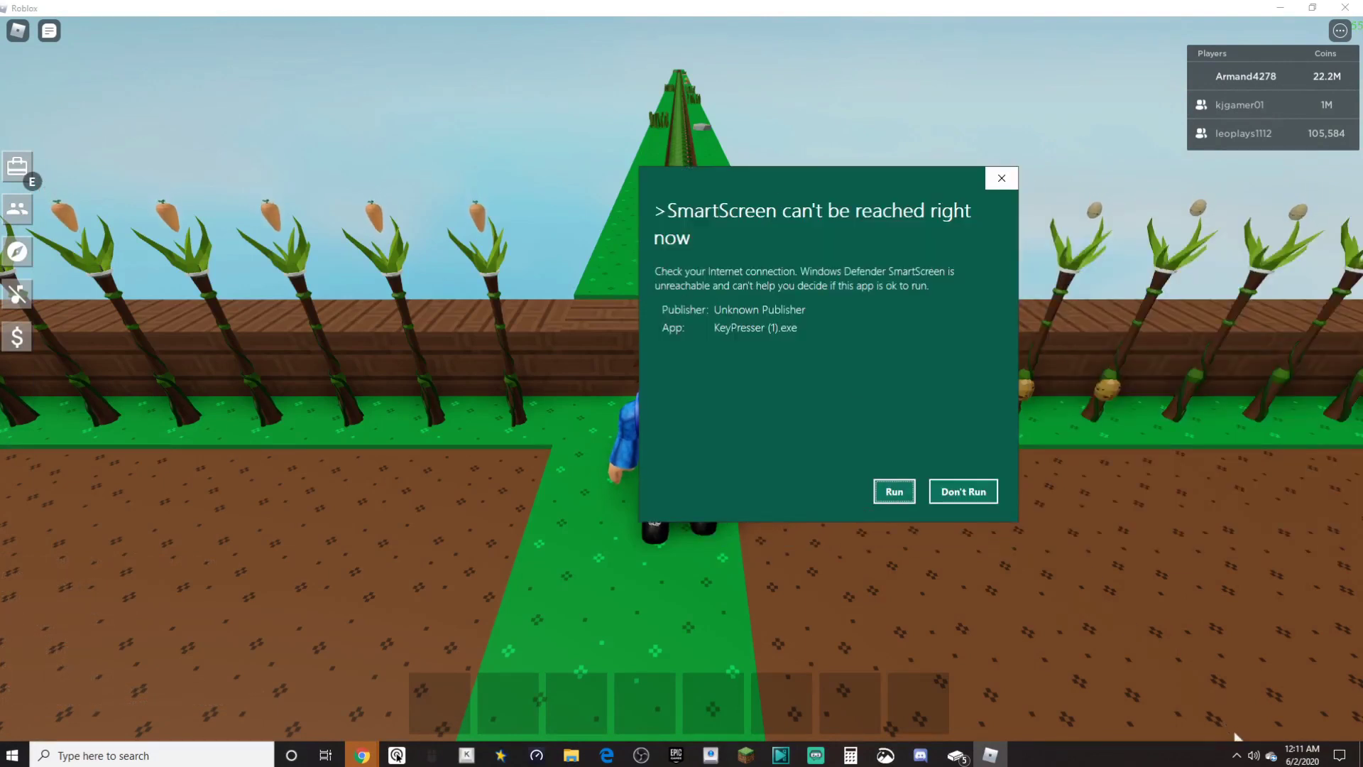
left_click(895, 493)
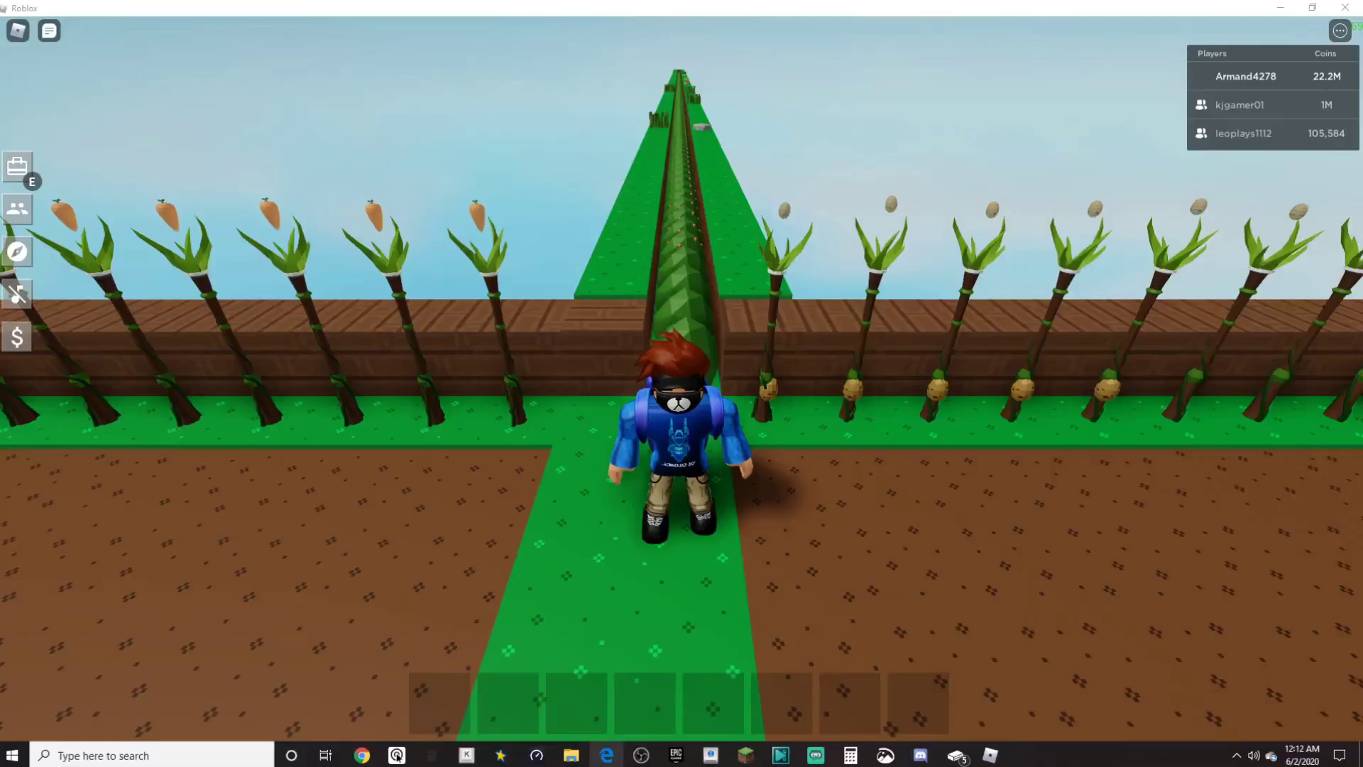
Unpin Key Presser from the taskbar
right_click(467, 757)
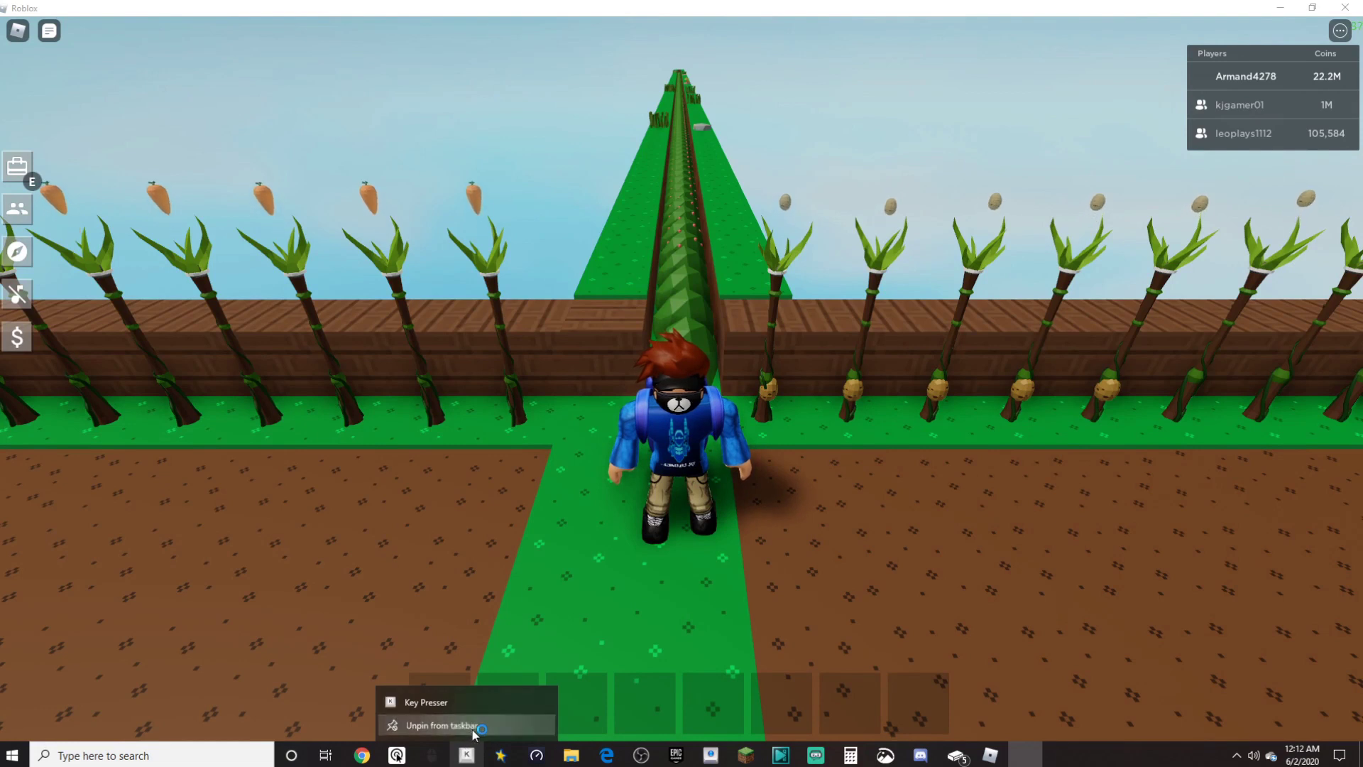
left_click(475, 724)
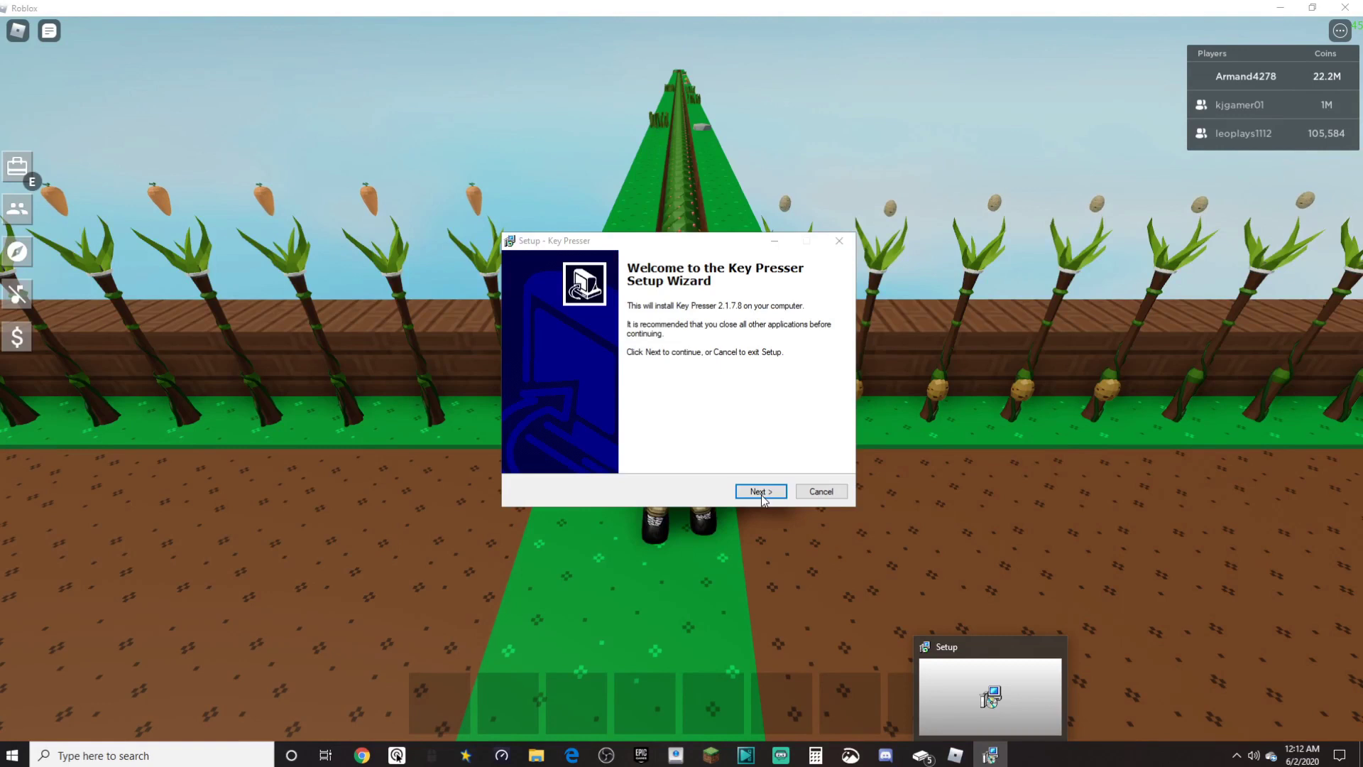
Install Key Presser with default folder and desktop icon, then finish the wizard
left_click(764, 493)
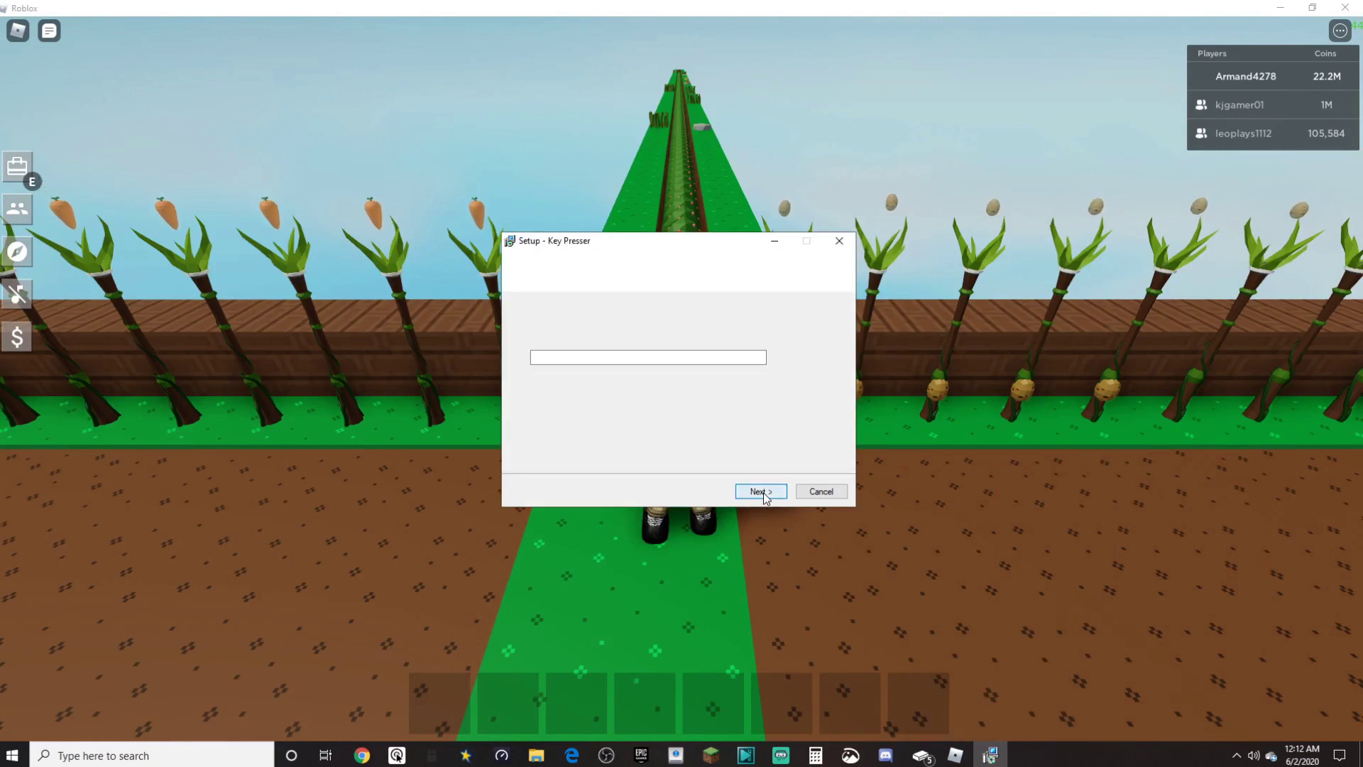
left_click(763, 493)
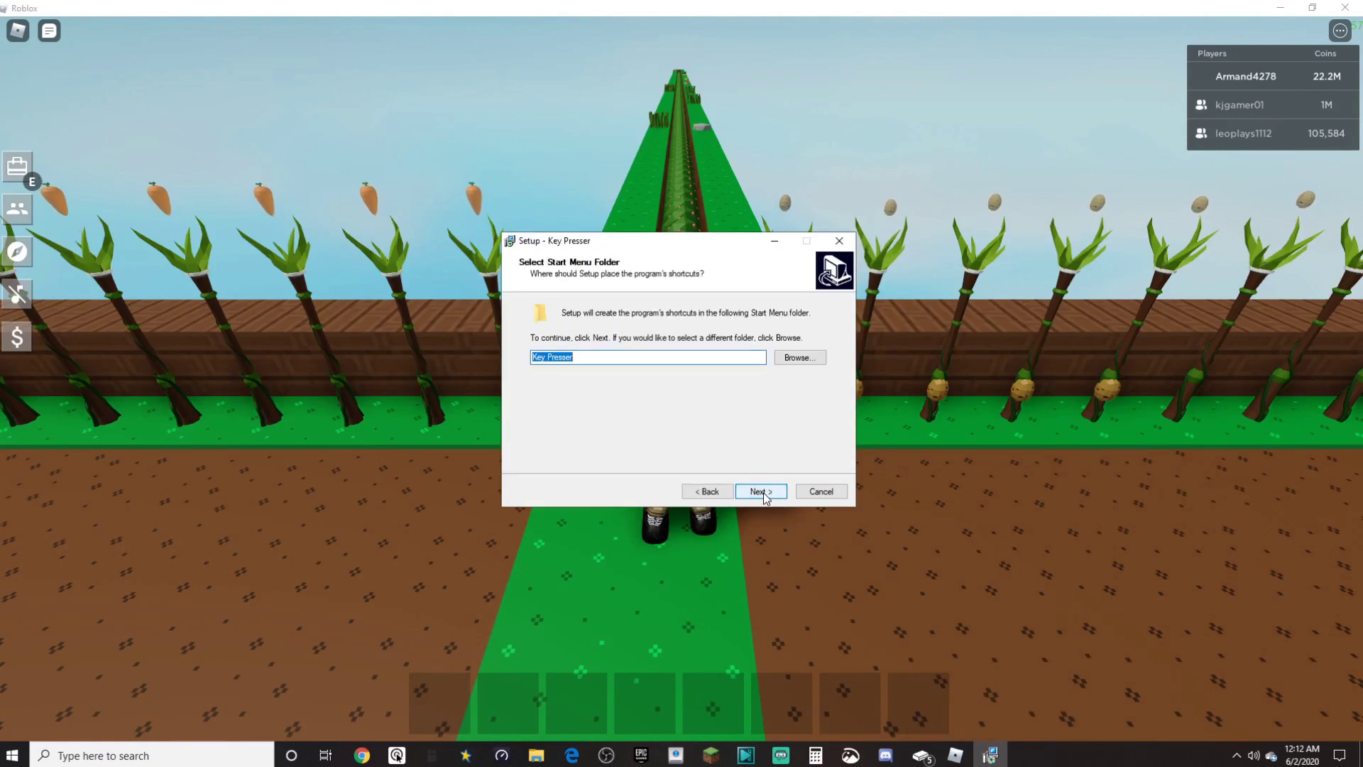
left_click(763, 494)
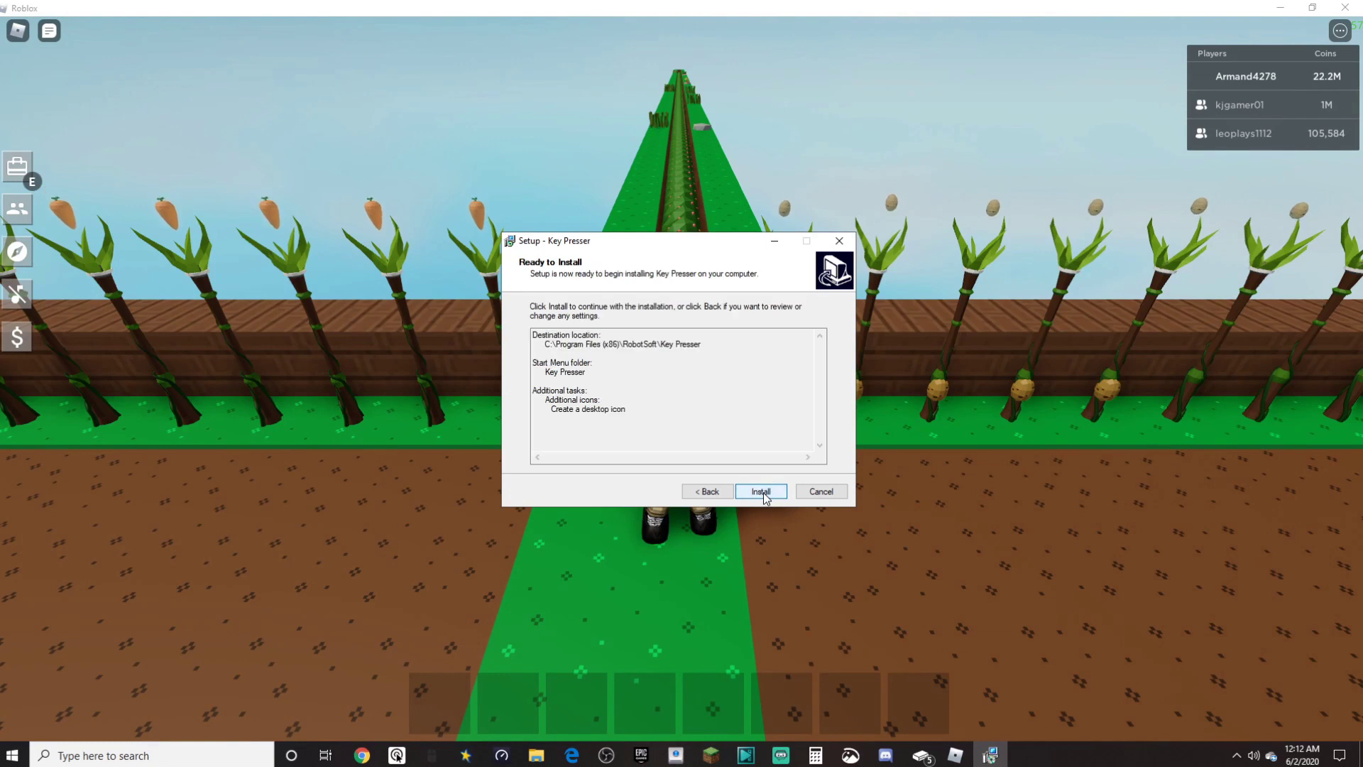
left_click(763, 492)
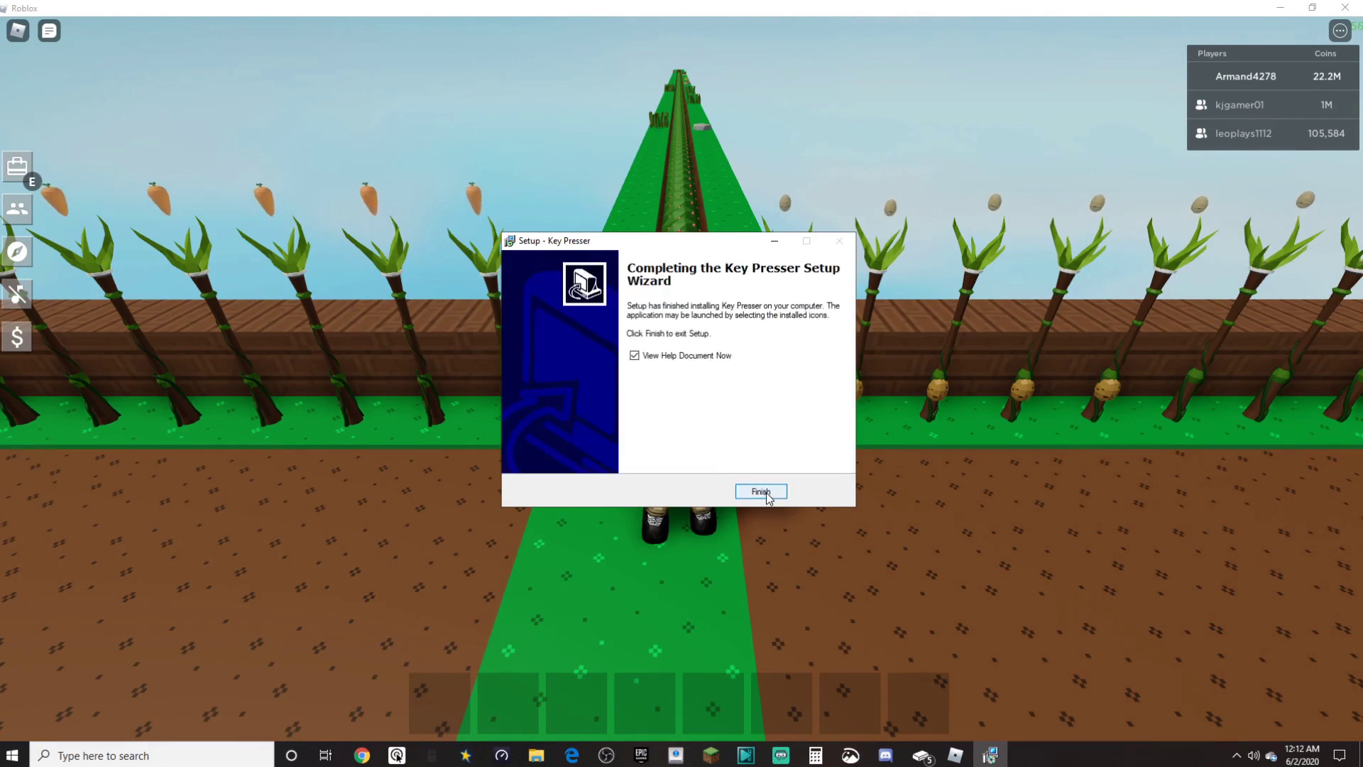
left_click(764, 492)
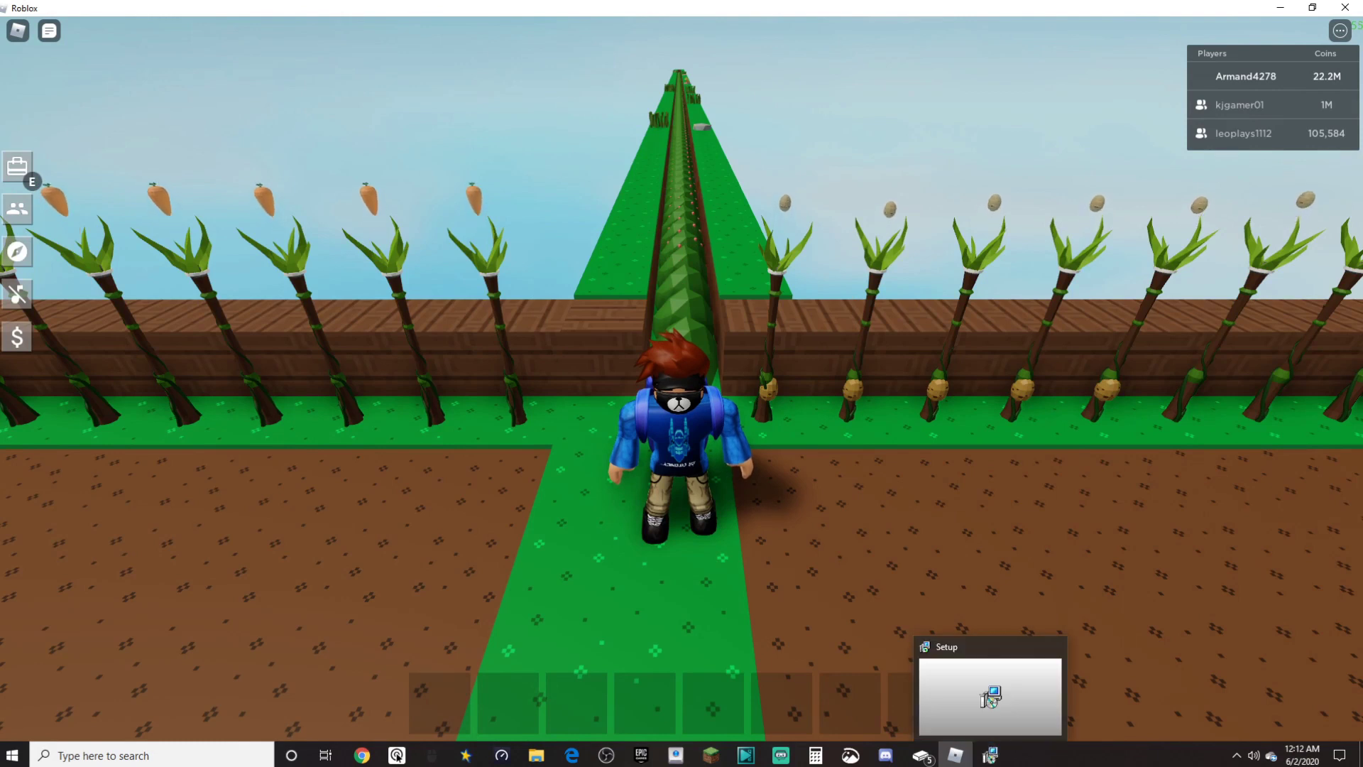
Close the Key Presser help tab and minimize Chrome, Roblox and Xbox Console Companion to show the desktop
left_click(1283, 10)
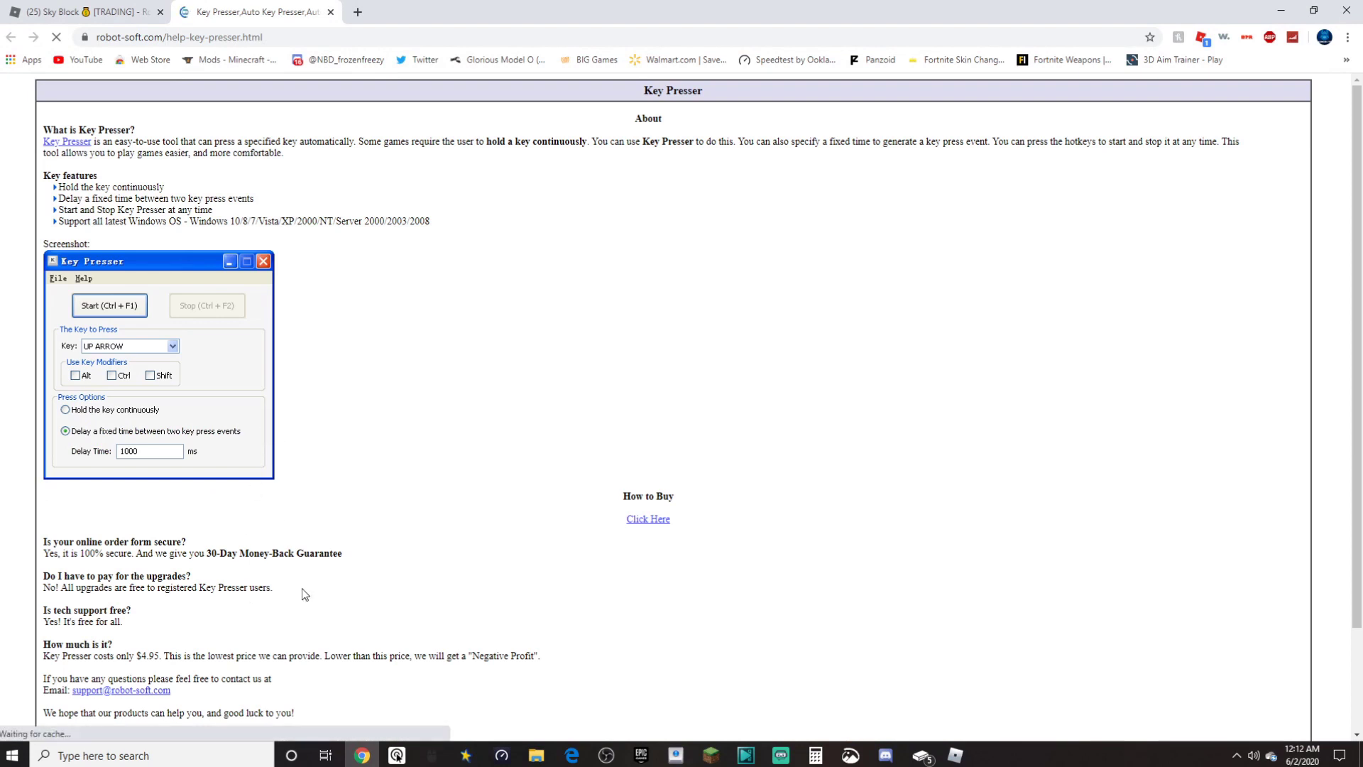
left_click(330, 12)
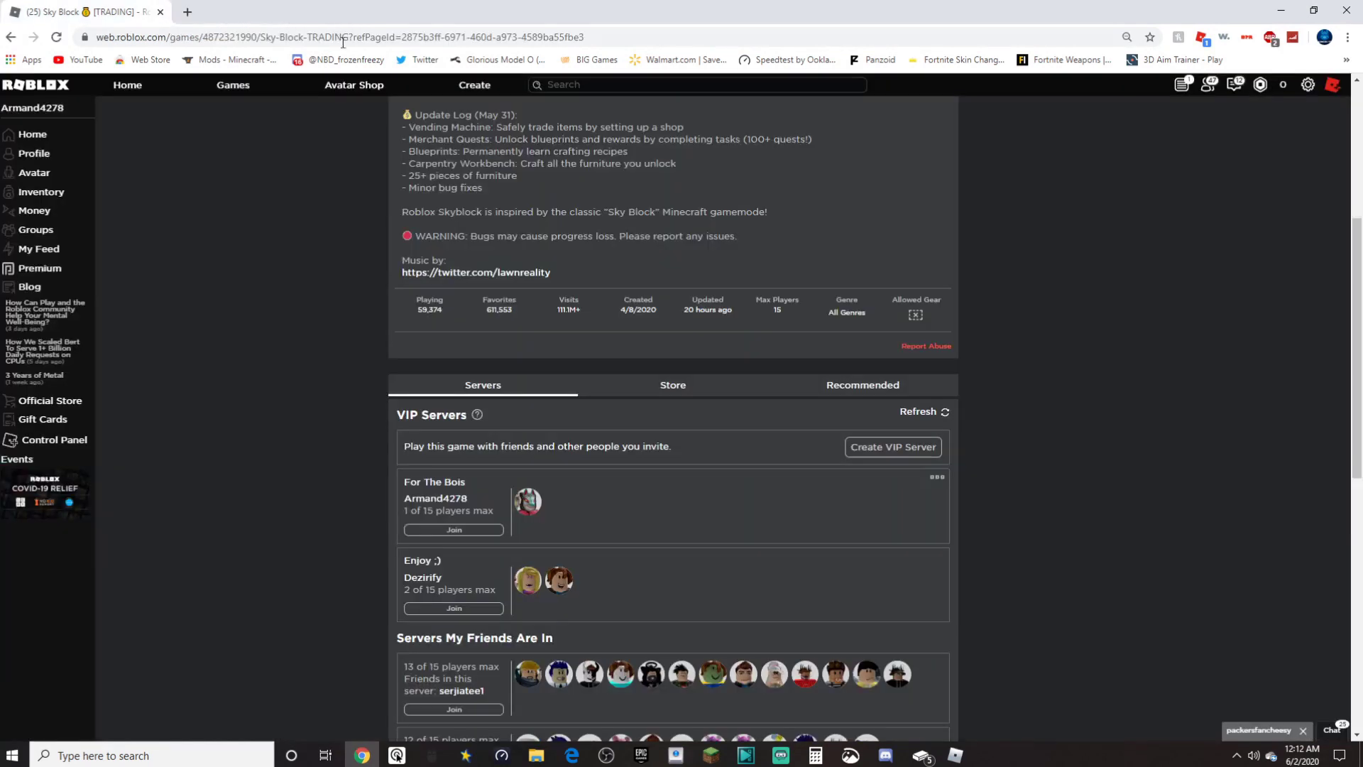
left_click(1282, 10)
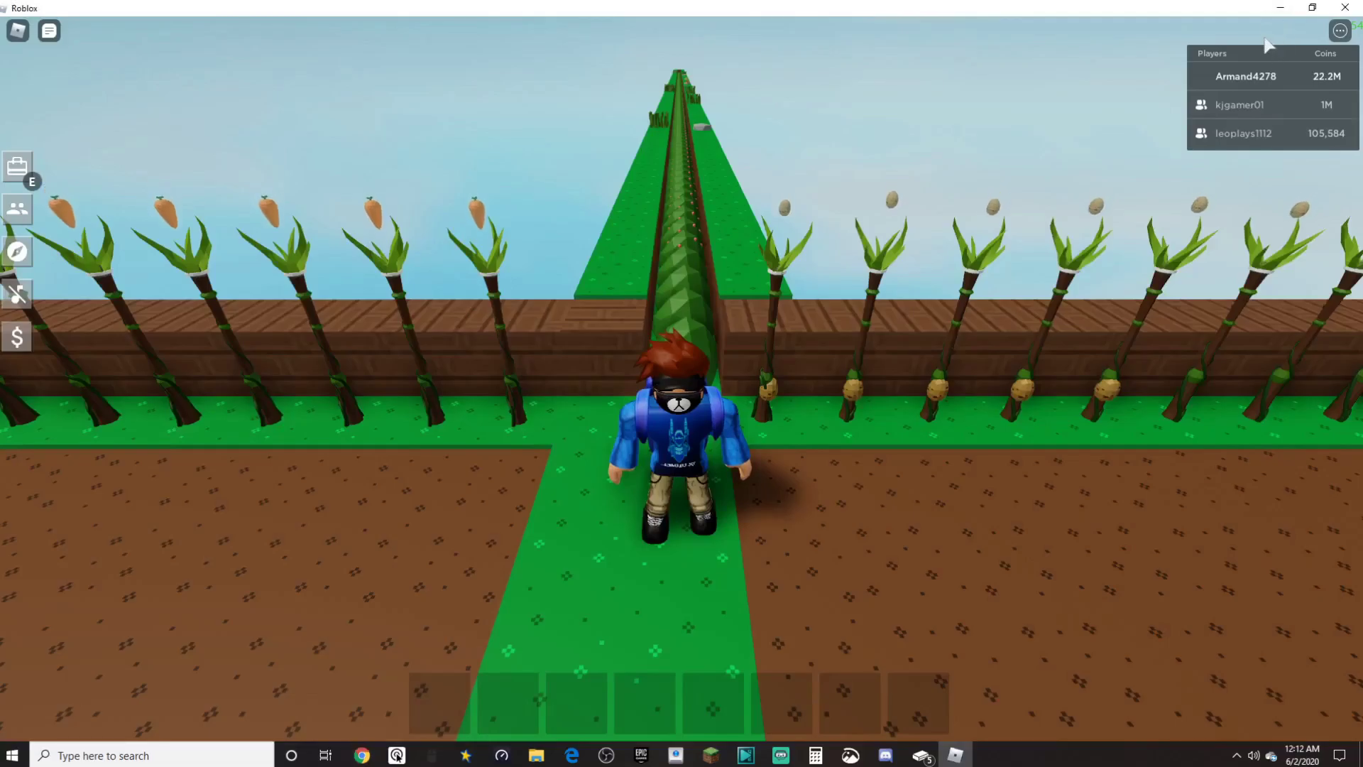
left_click(1282, 10)
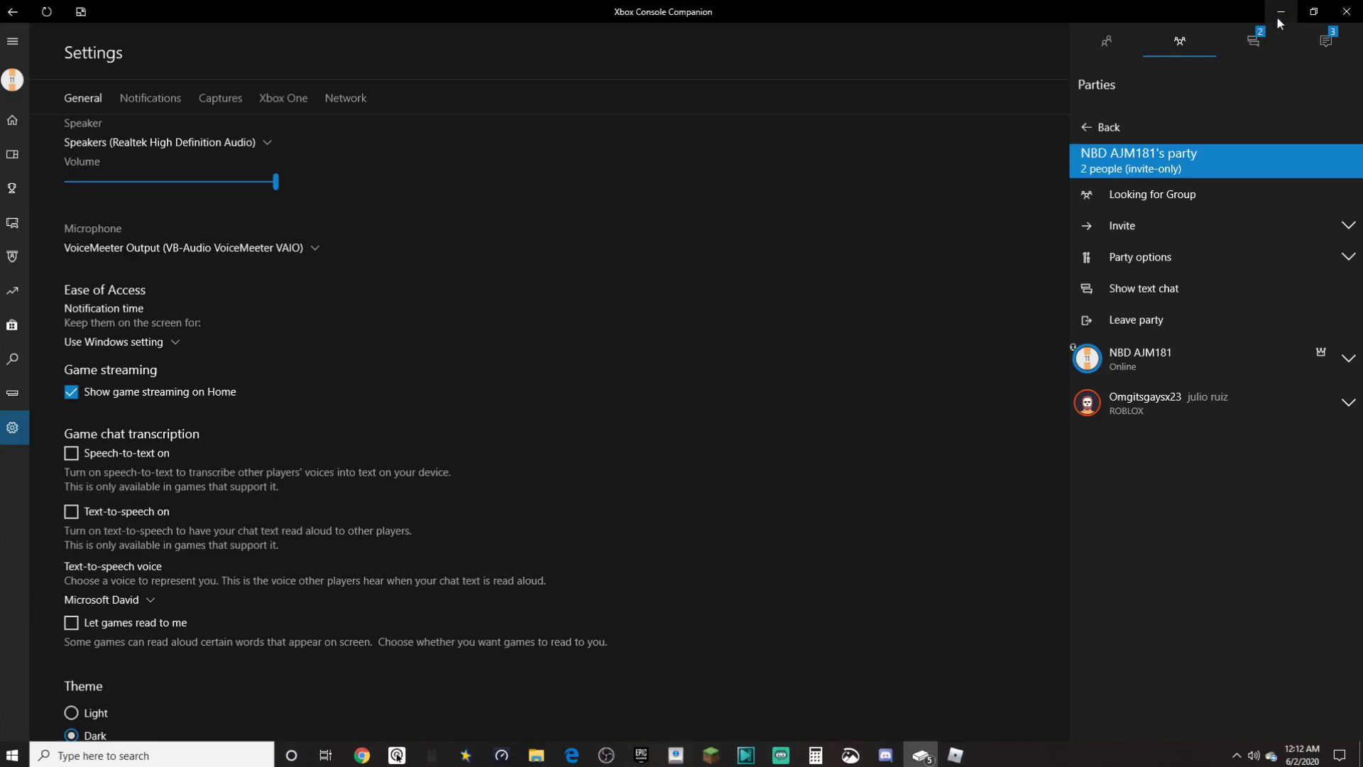
left_click(1280, 13)
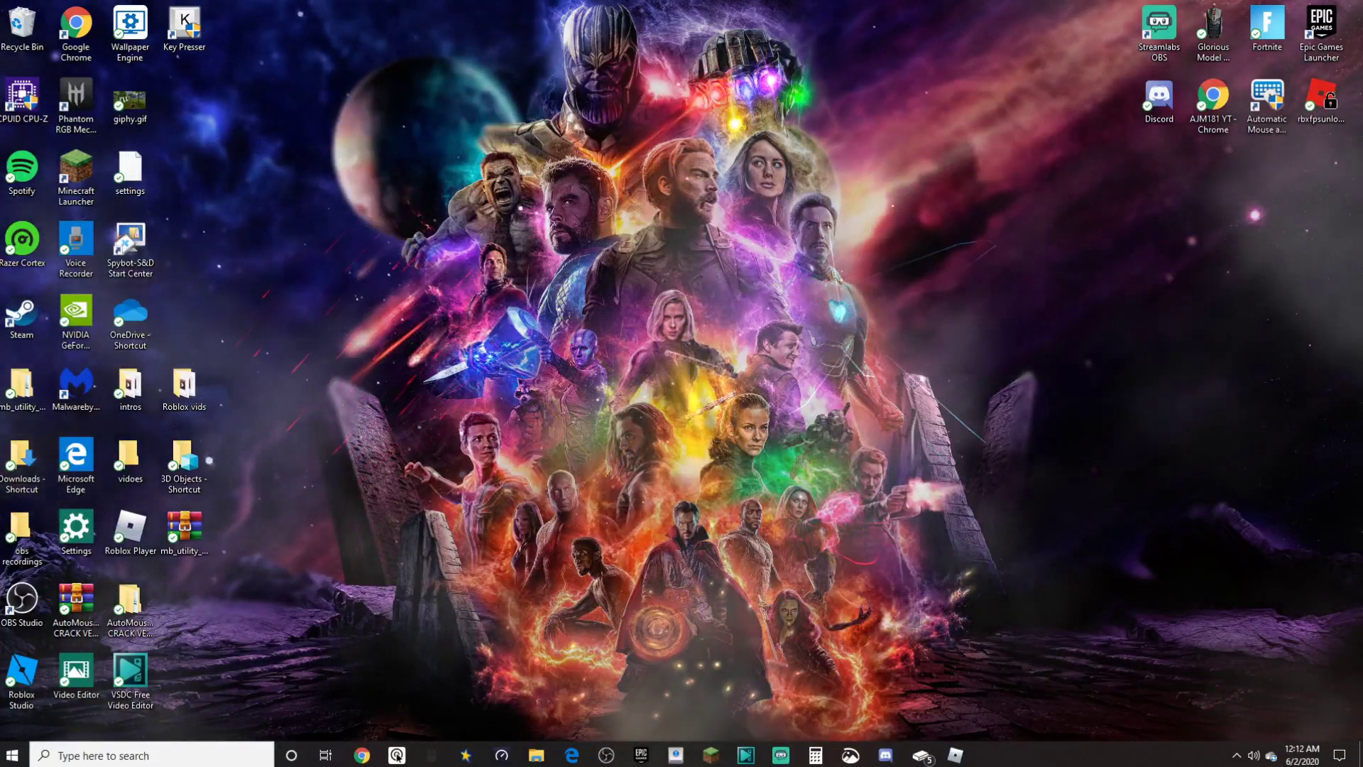
Launch Key Presser from the desktop and bring its window in front of Roblox
left_click(196, 37)
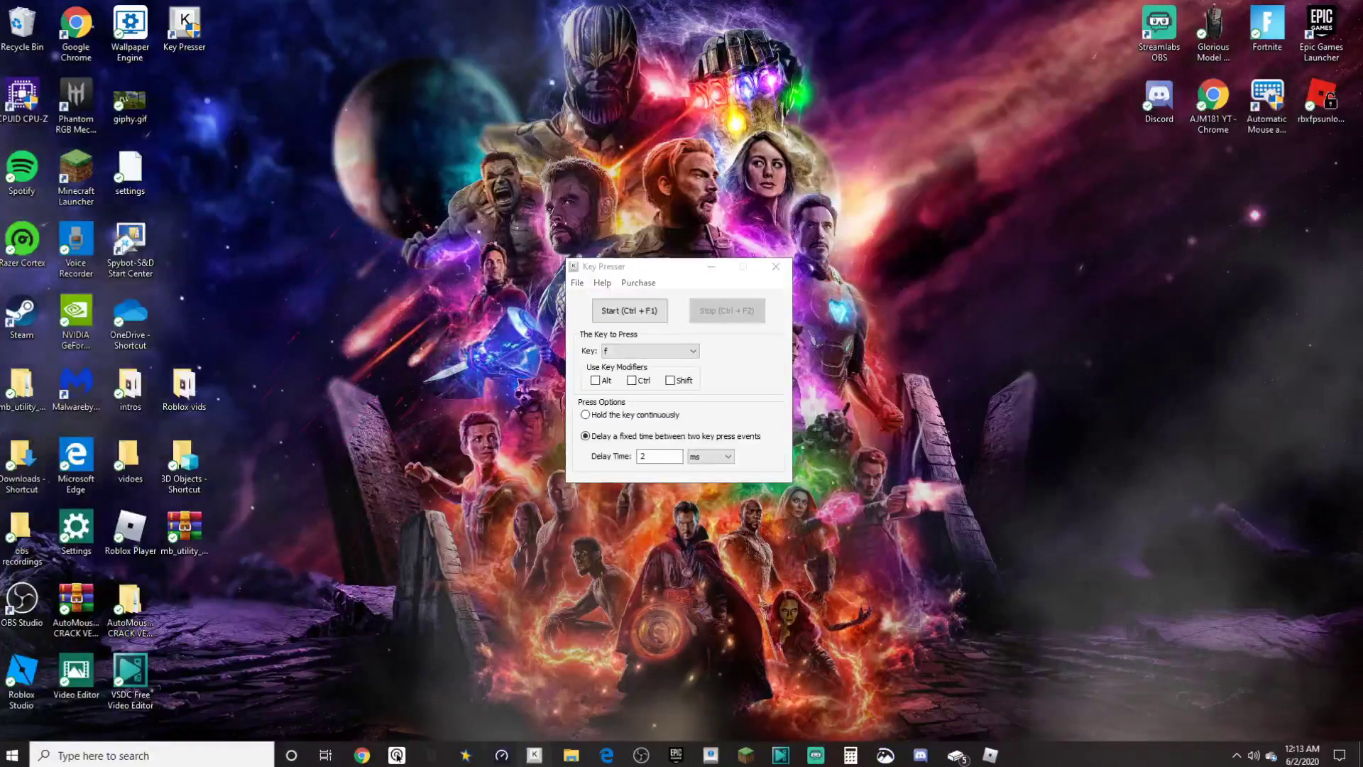
left_click_drag(534, 756, 476, 758)
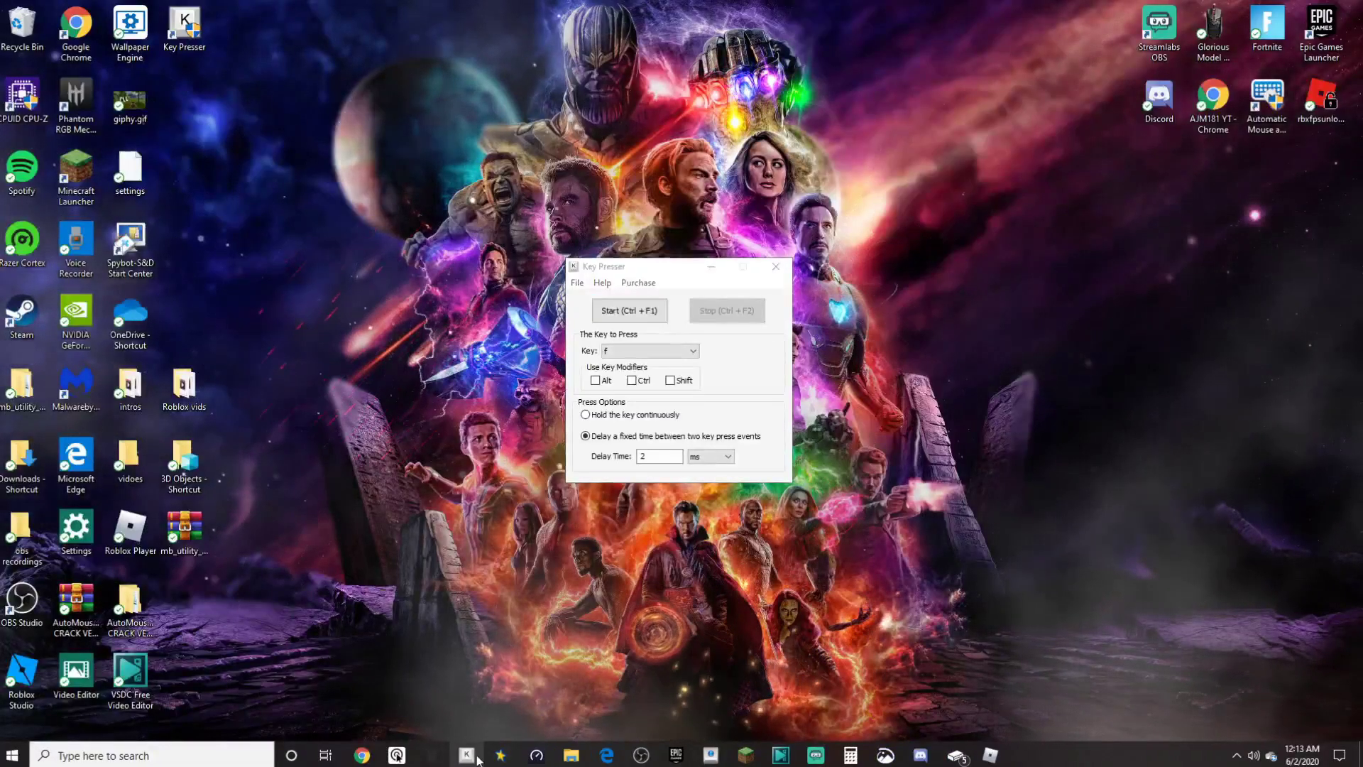
right_click(476, 757)
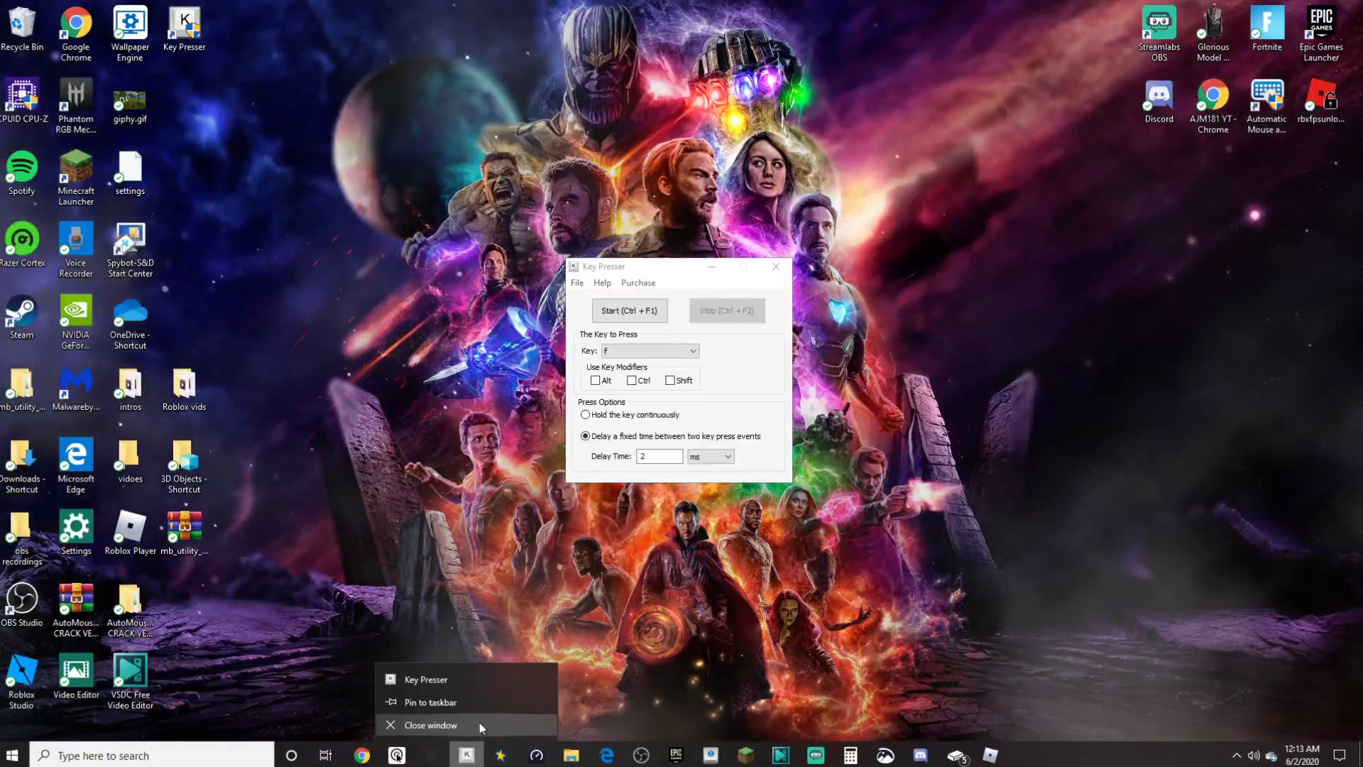
left_click(984, 682)
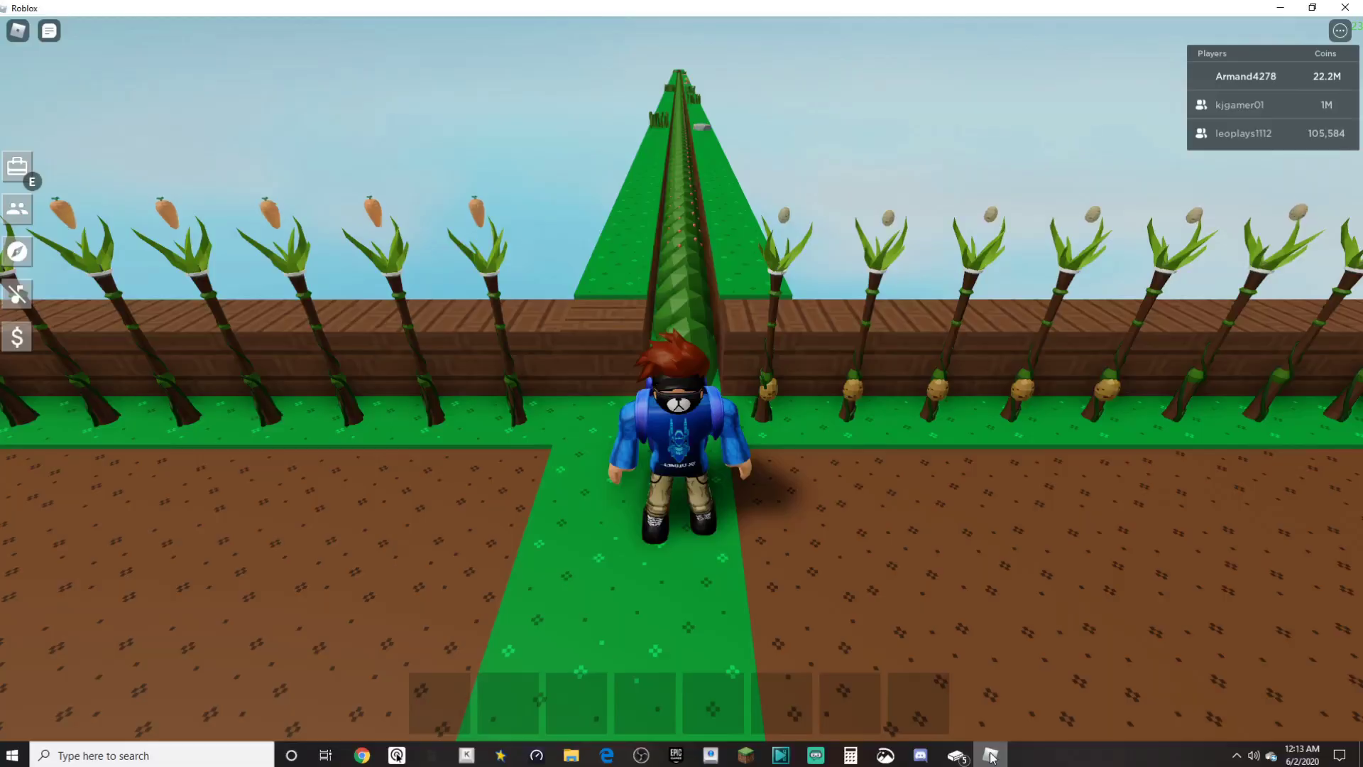
left_click(989, 754)
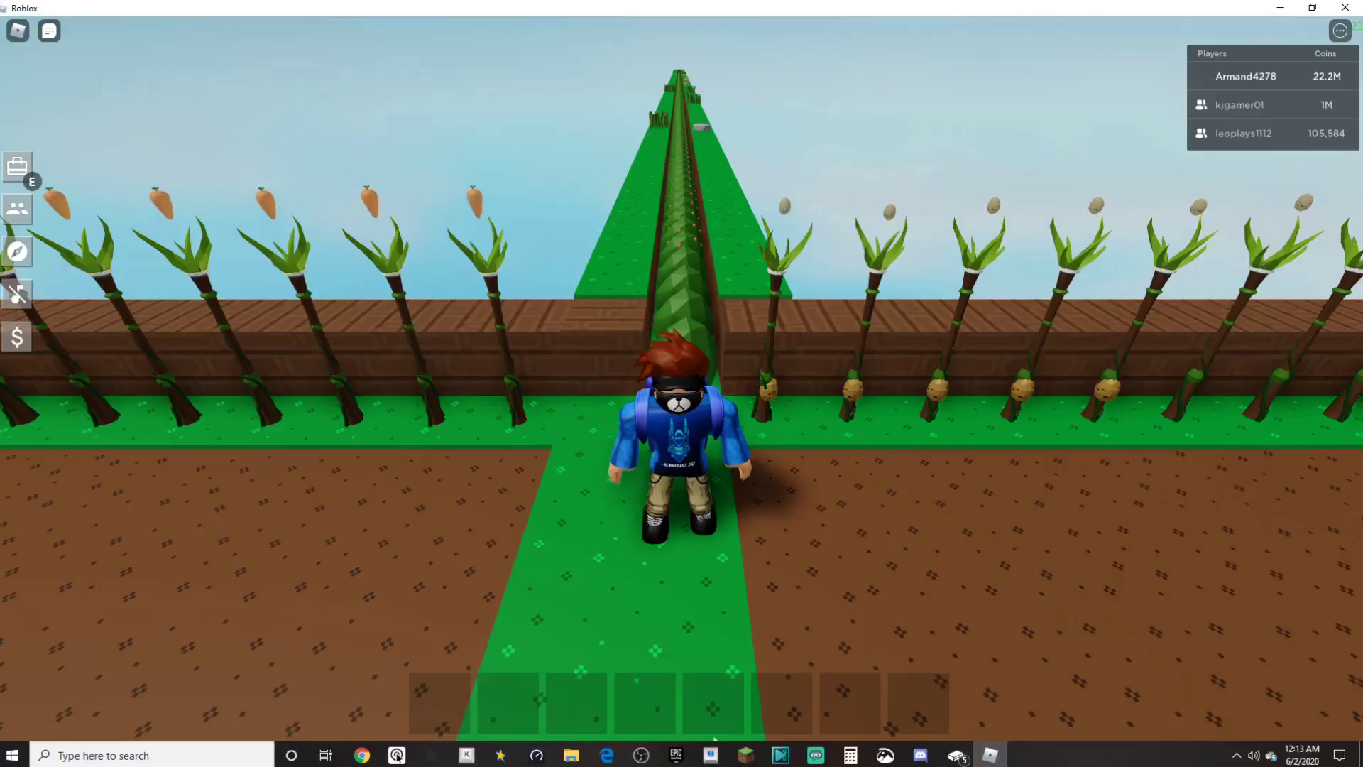
left_click(466, 755)
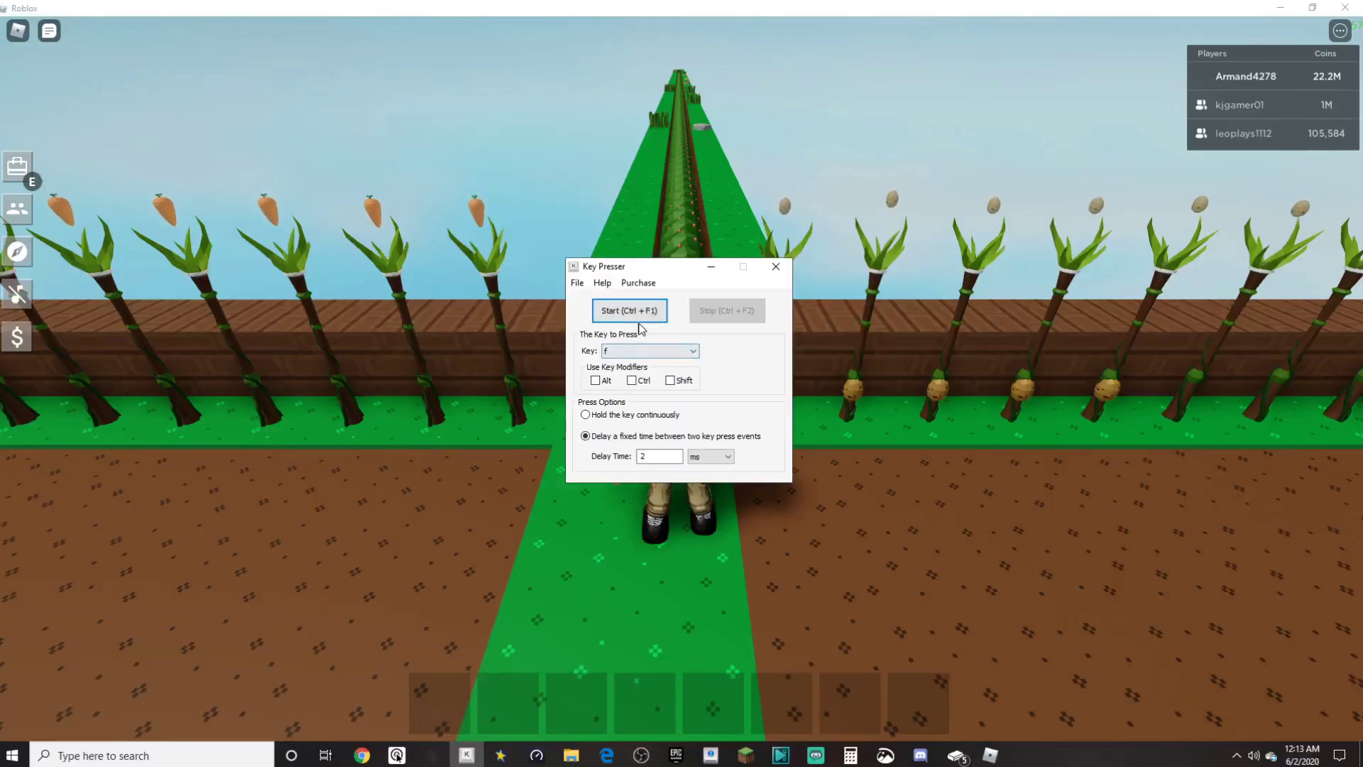
Set Key Presser to press f with the 2 ms delay, then hide it behind the game
left_click(639, 350)
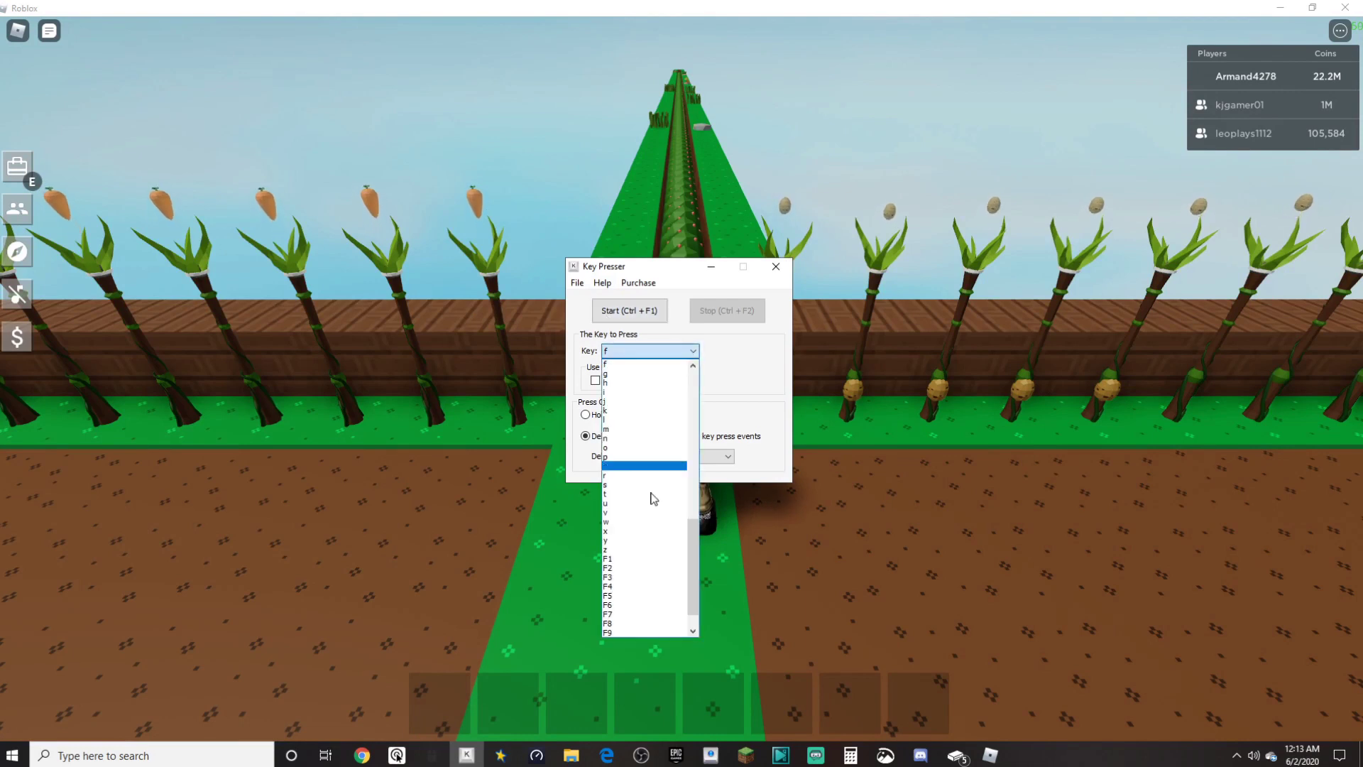
scroll(645, 500, "up", 2)
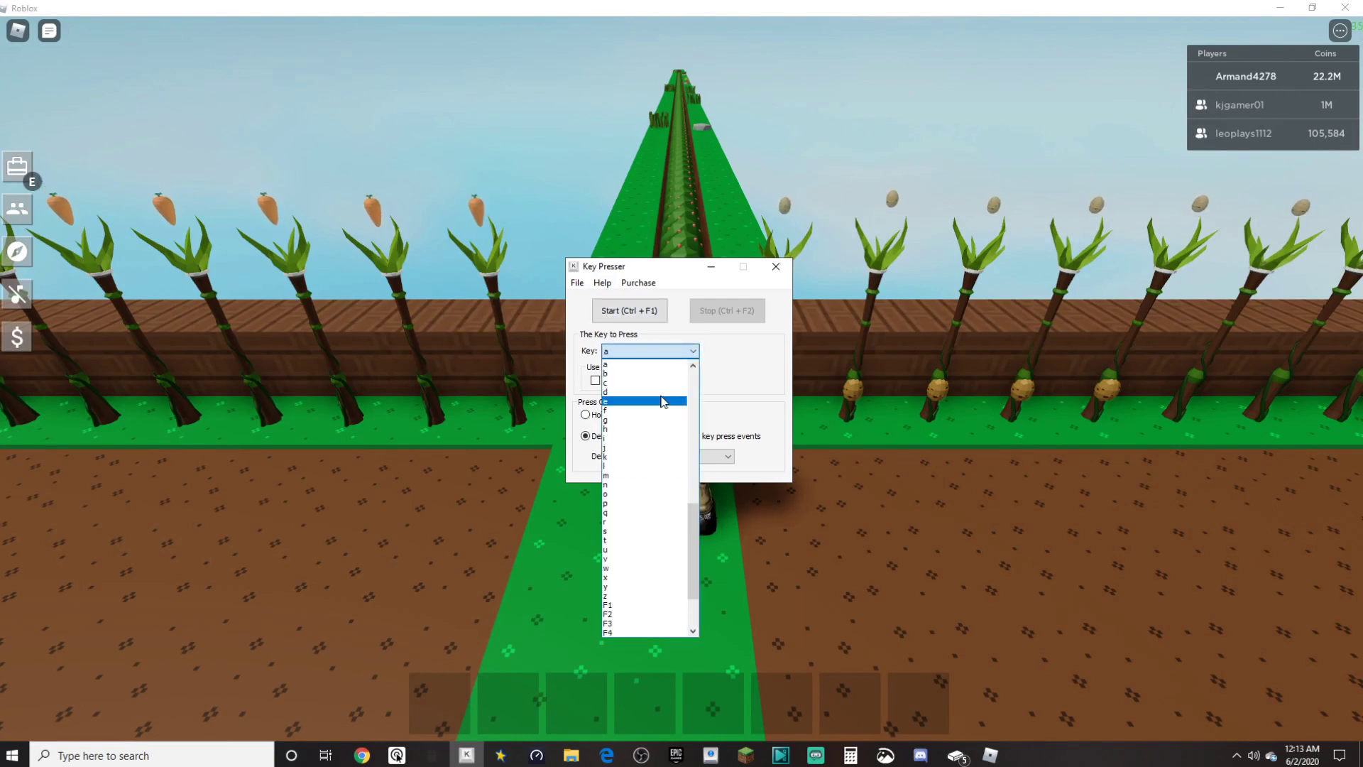
scroll(661, 400, "up", 4)
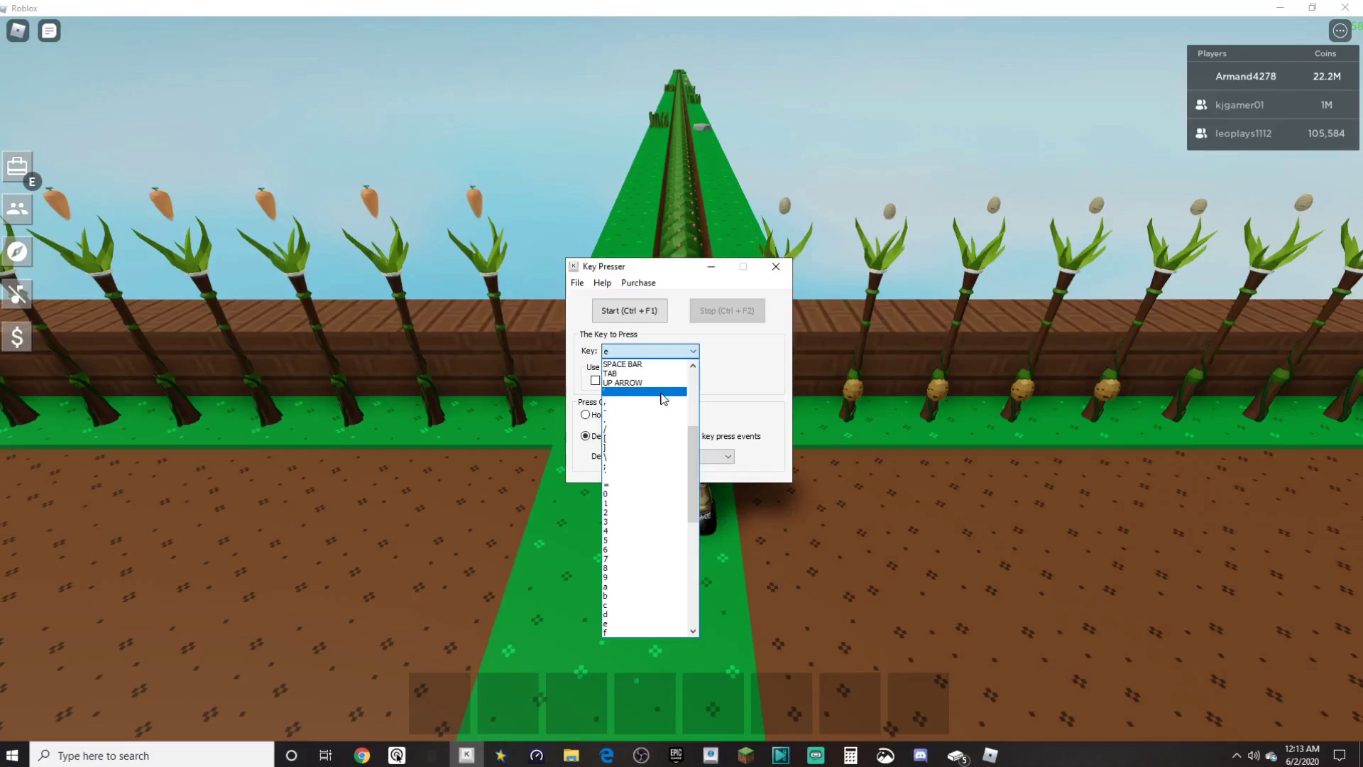
key("f")
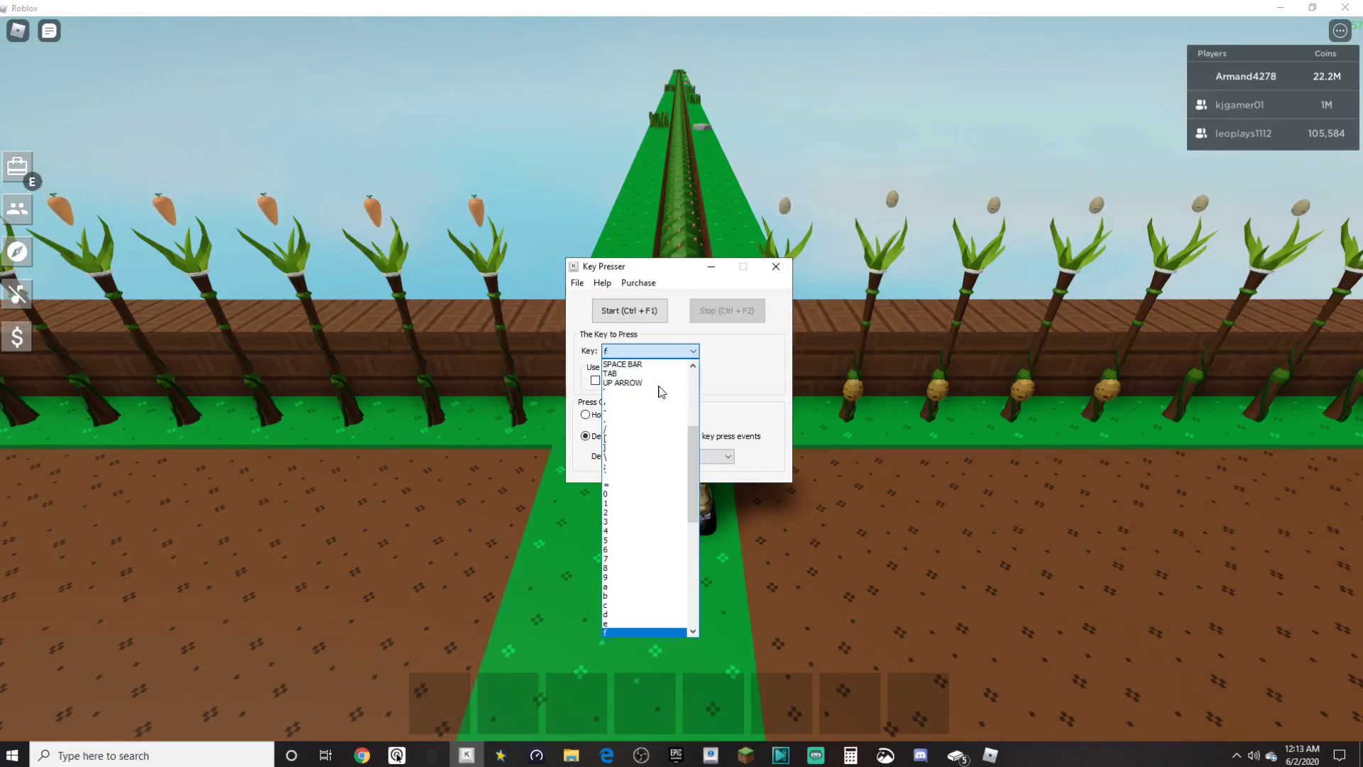
left_click(679, 360)
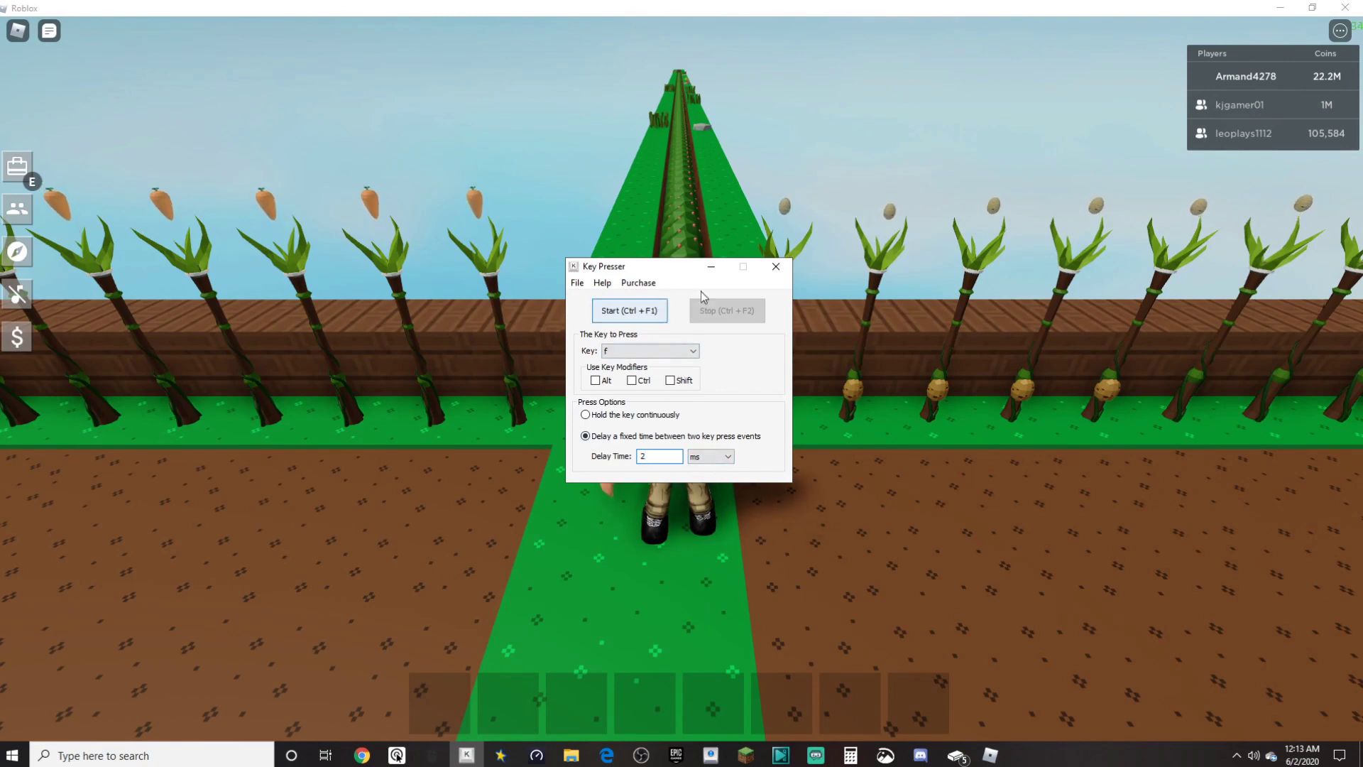
left_click(711, 267)
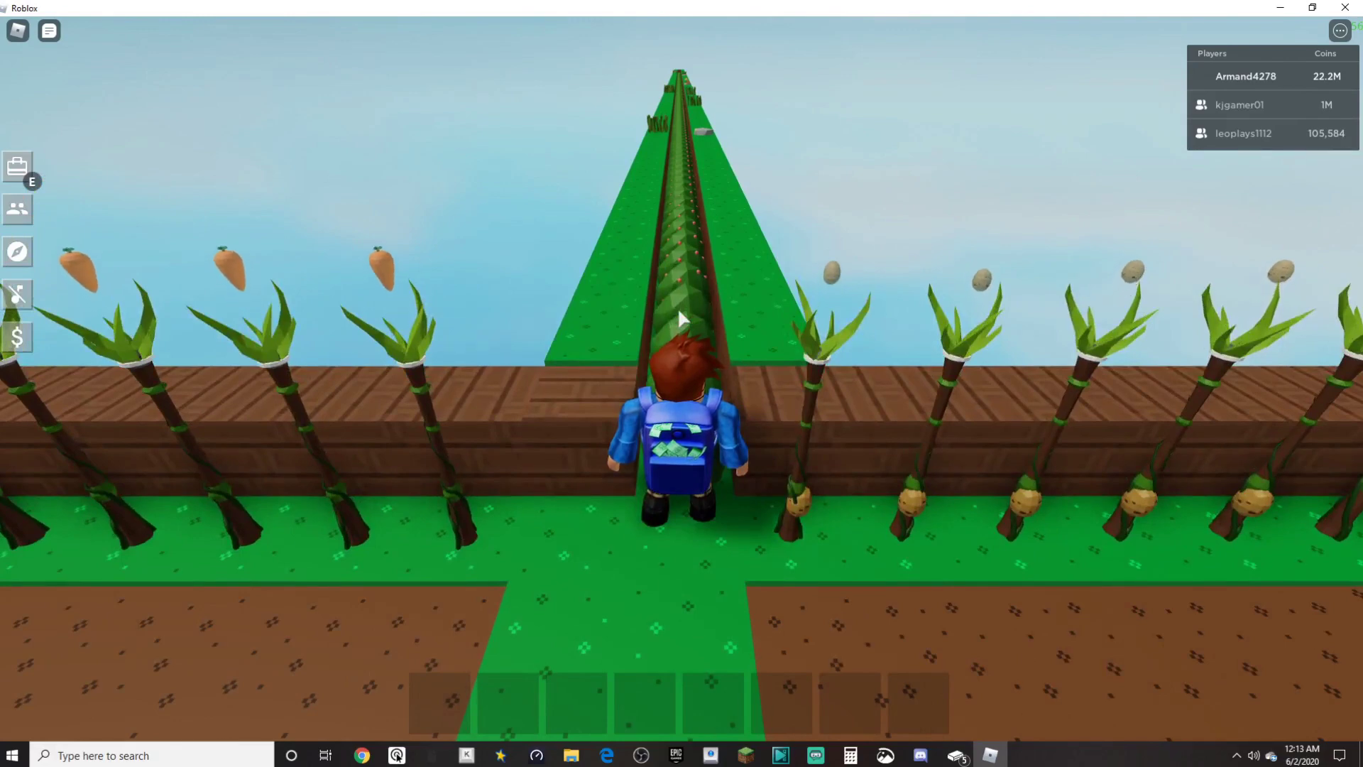
Walk forward along the berry row so Key Presser auto-harvests berries into the backpack
key("w")
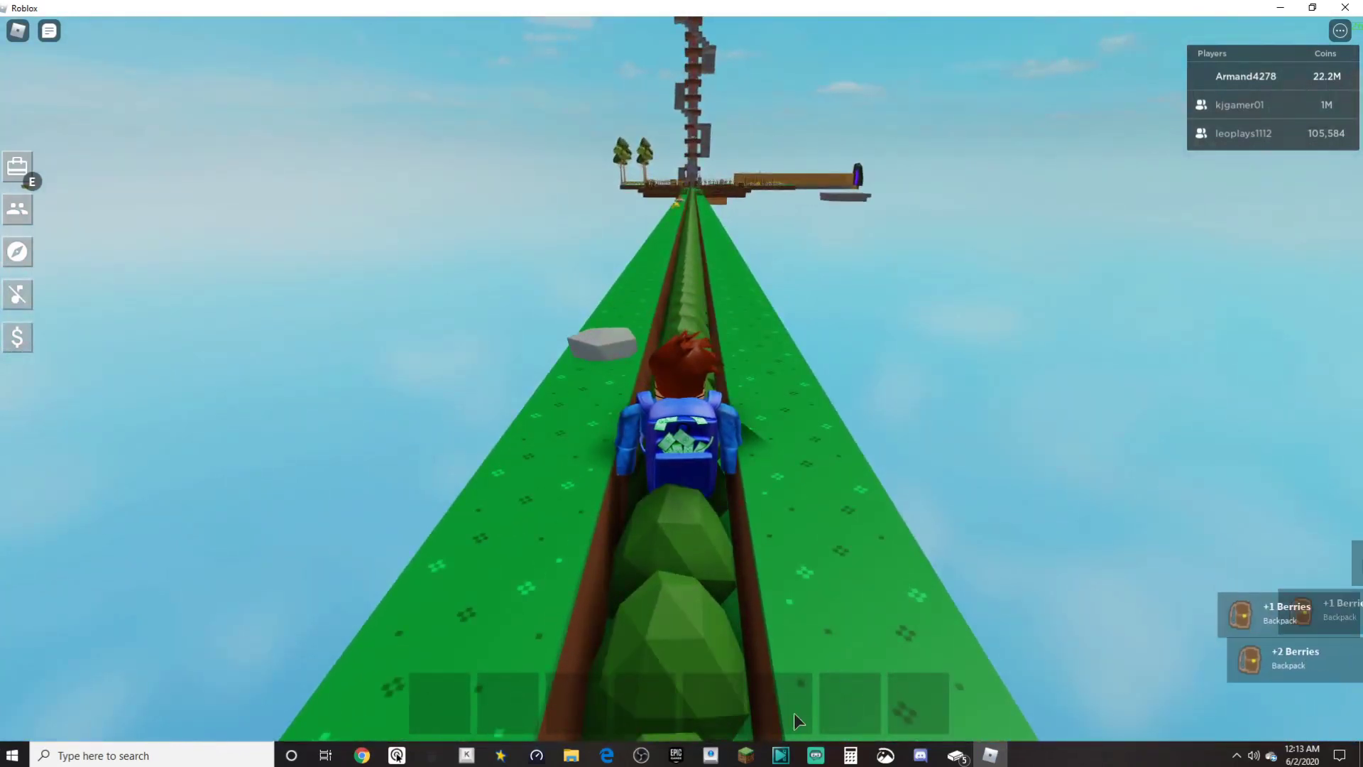
left_click(817, 757)
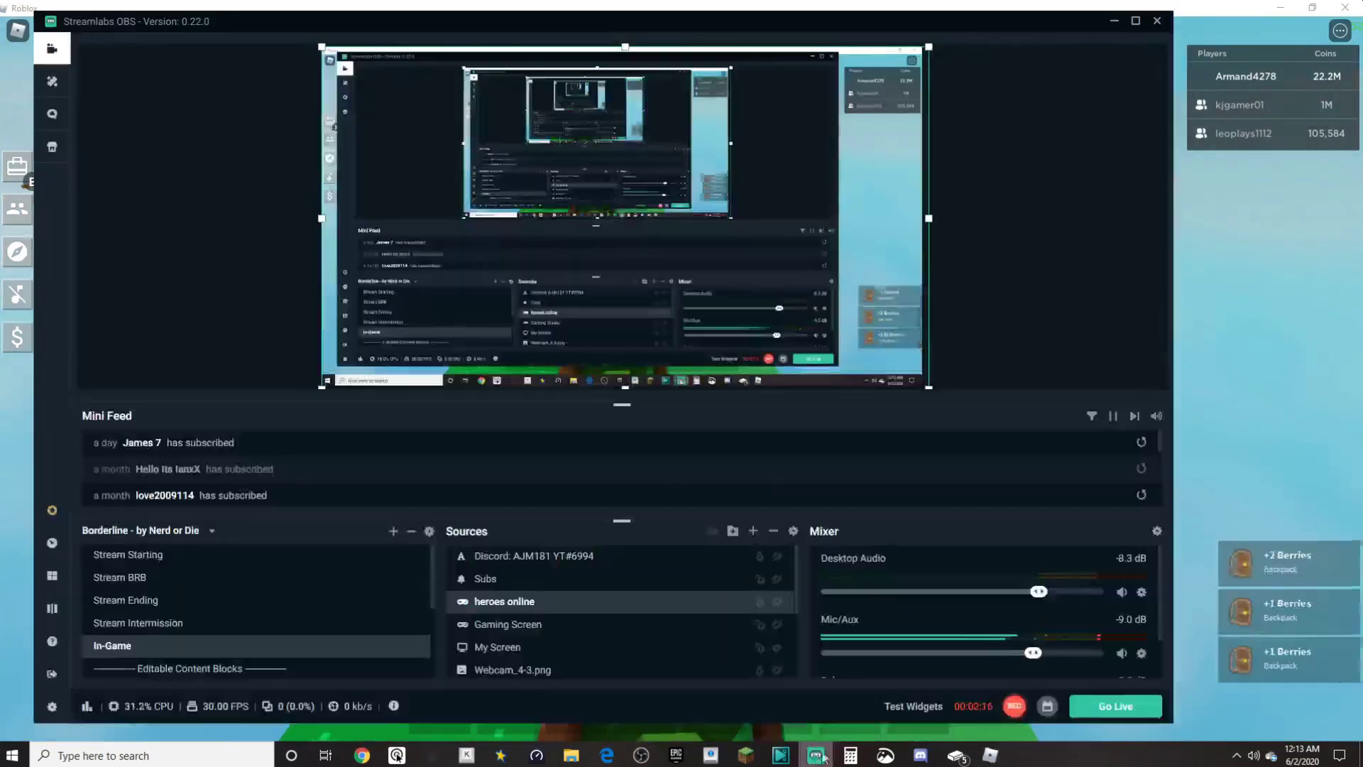